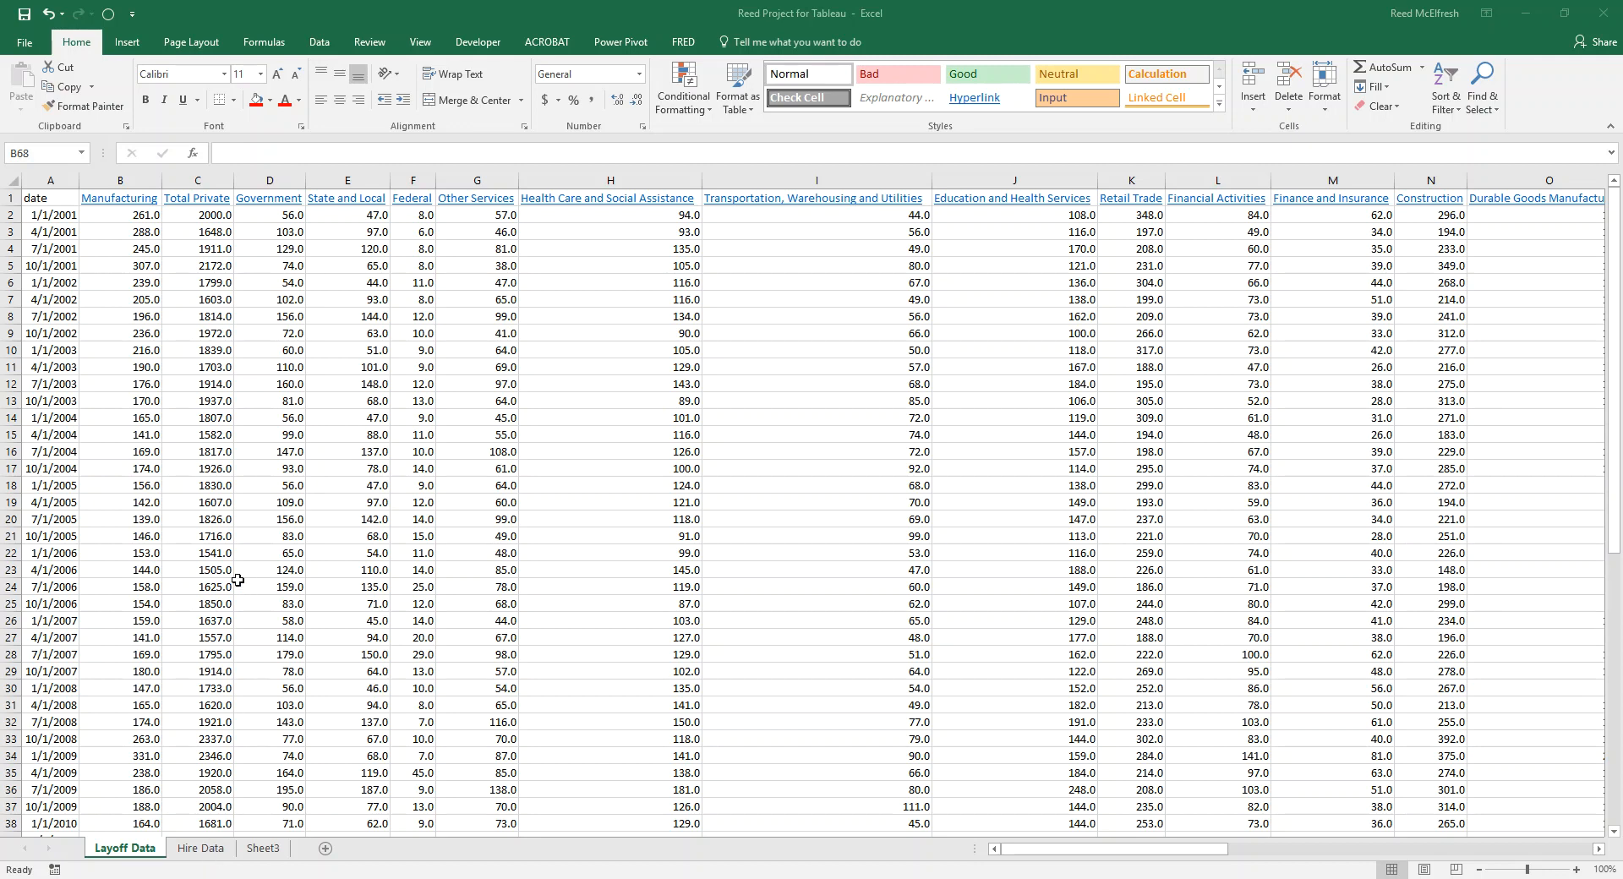
Step: Review the Hire Data sheet and the other source sheets in the Excel workbook
{"action": "left_click", "coordinate": [209, 788]}
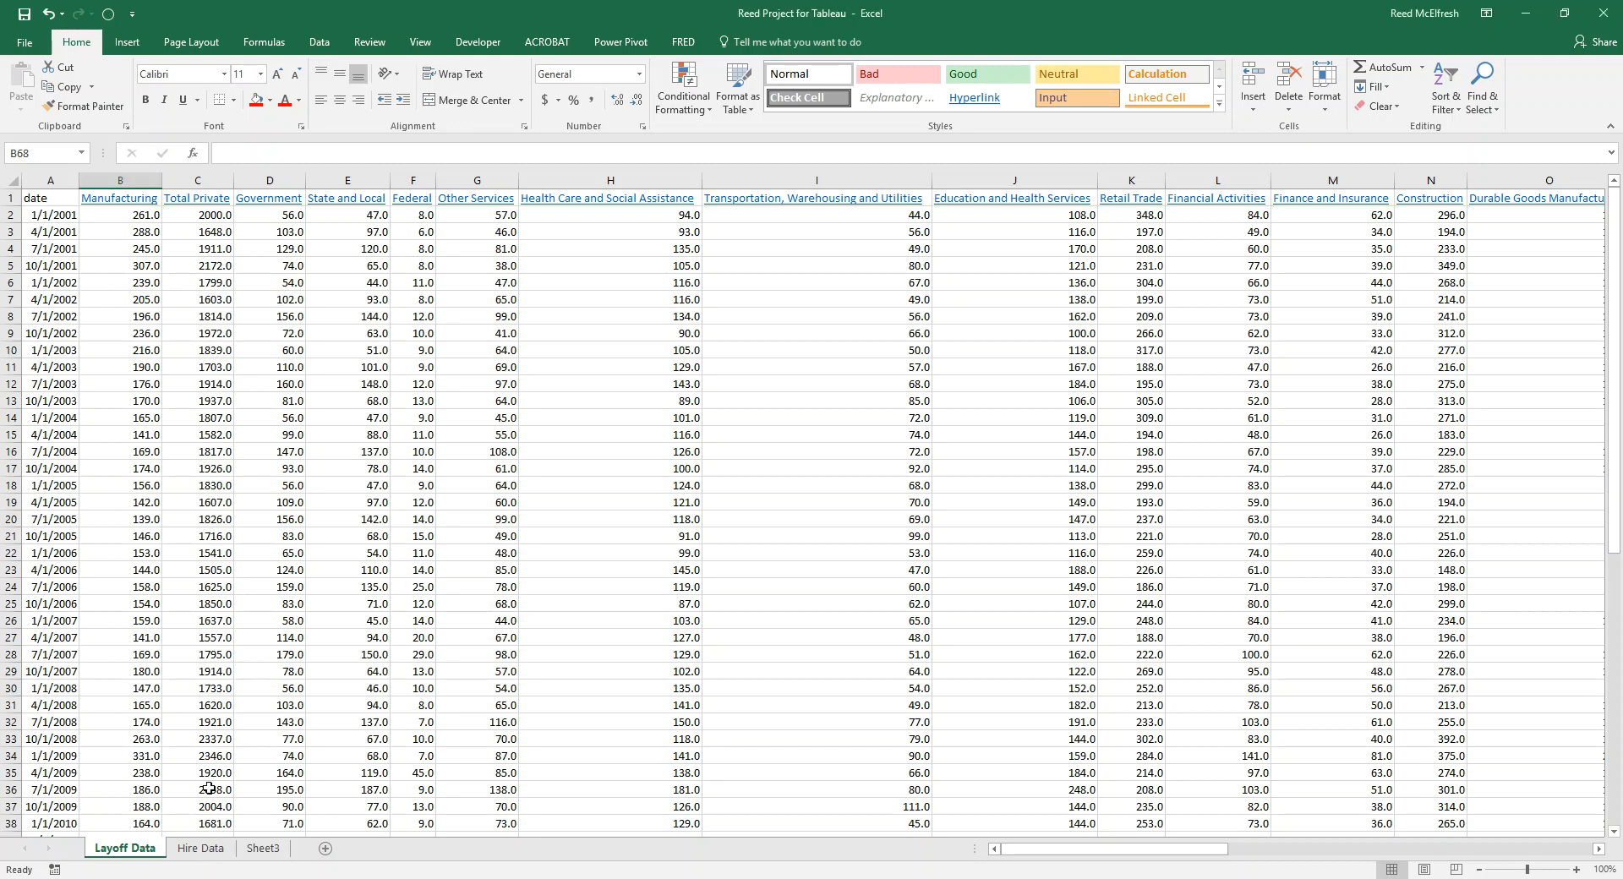
{"action": "left_click", "coordinate": [209, 850]}
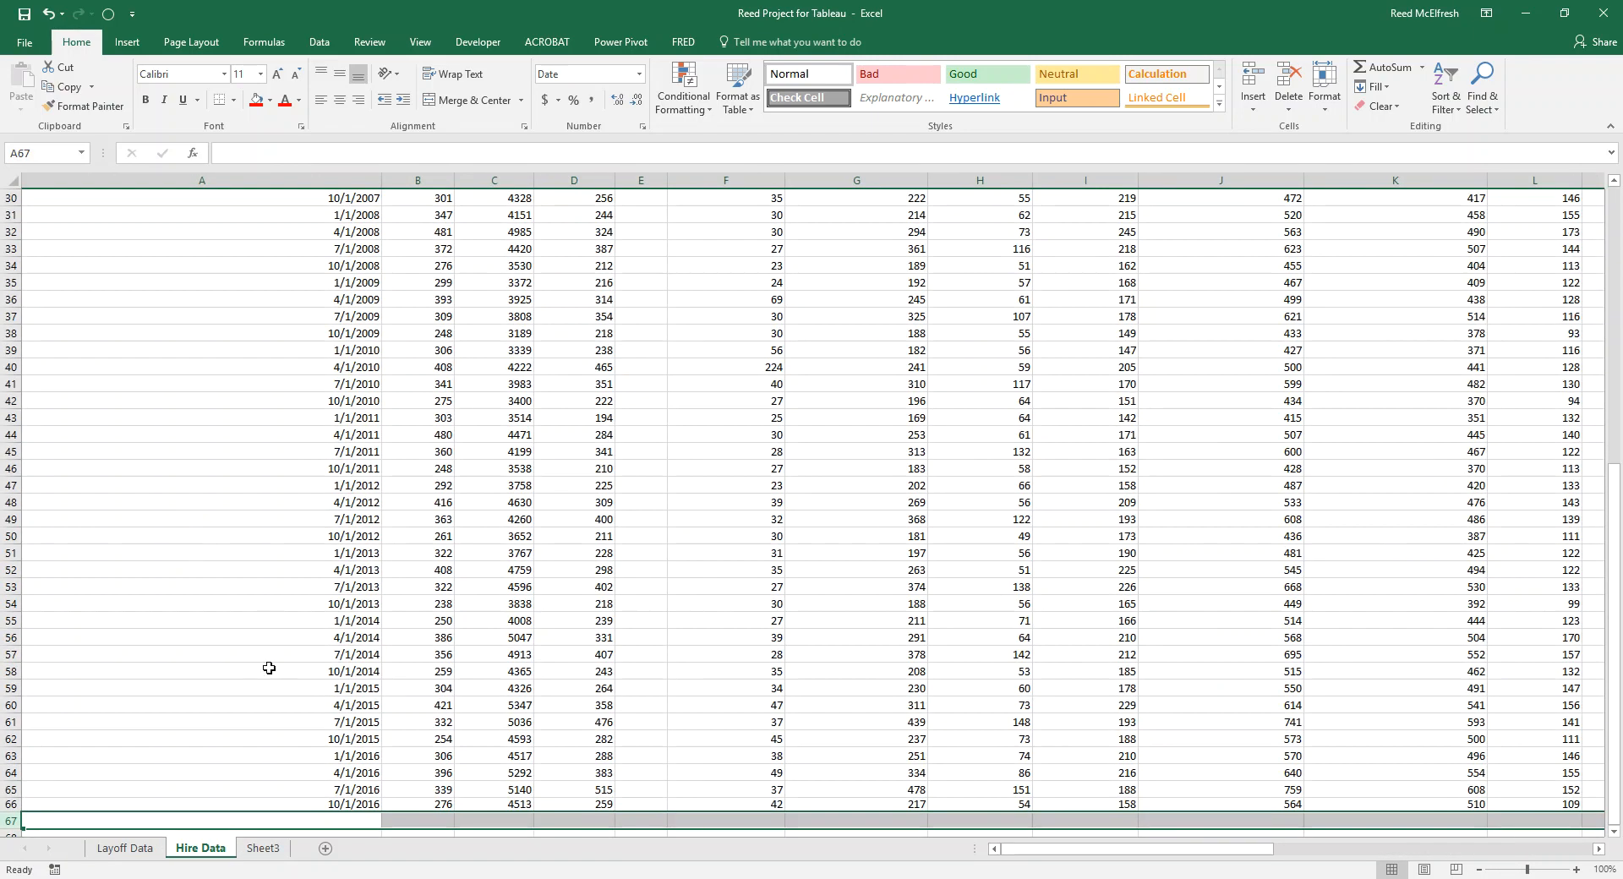
{"action": "left_click", "coordinate": [269, 850]}
{"action": "scroll", "coordinate": [216, 706], "scroll_direction": "up", "scroll_amount": 10}
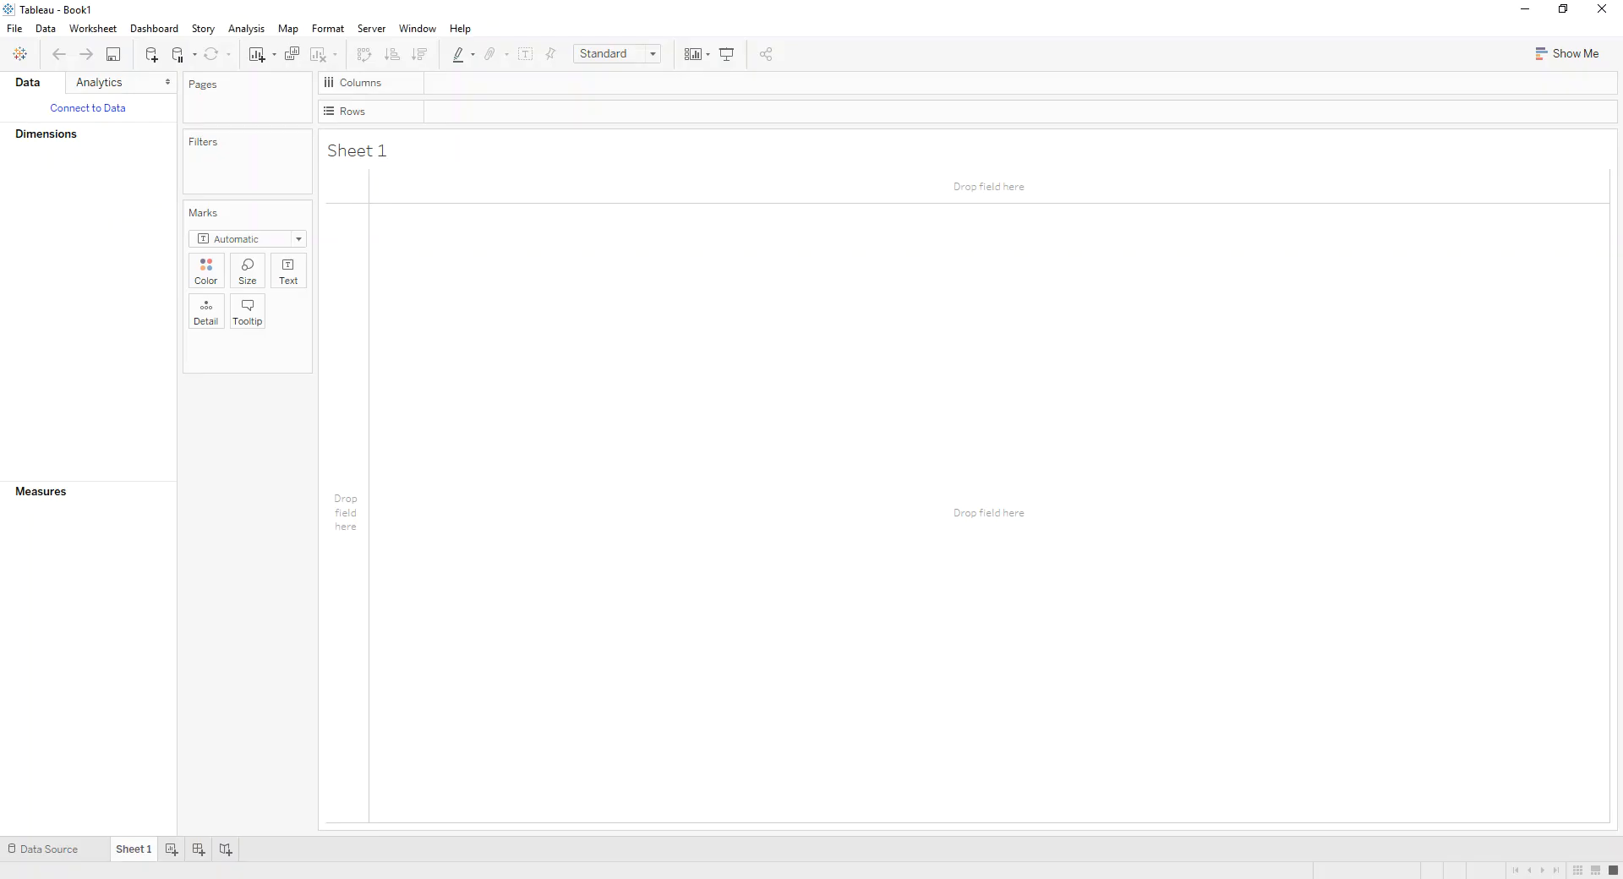
Step: Switch to Tableau and connect to the Excel workbook Reed Project for Tableau
{"action": "left_click", "coordinate": [15, 57]}
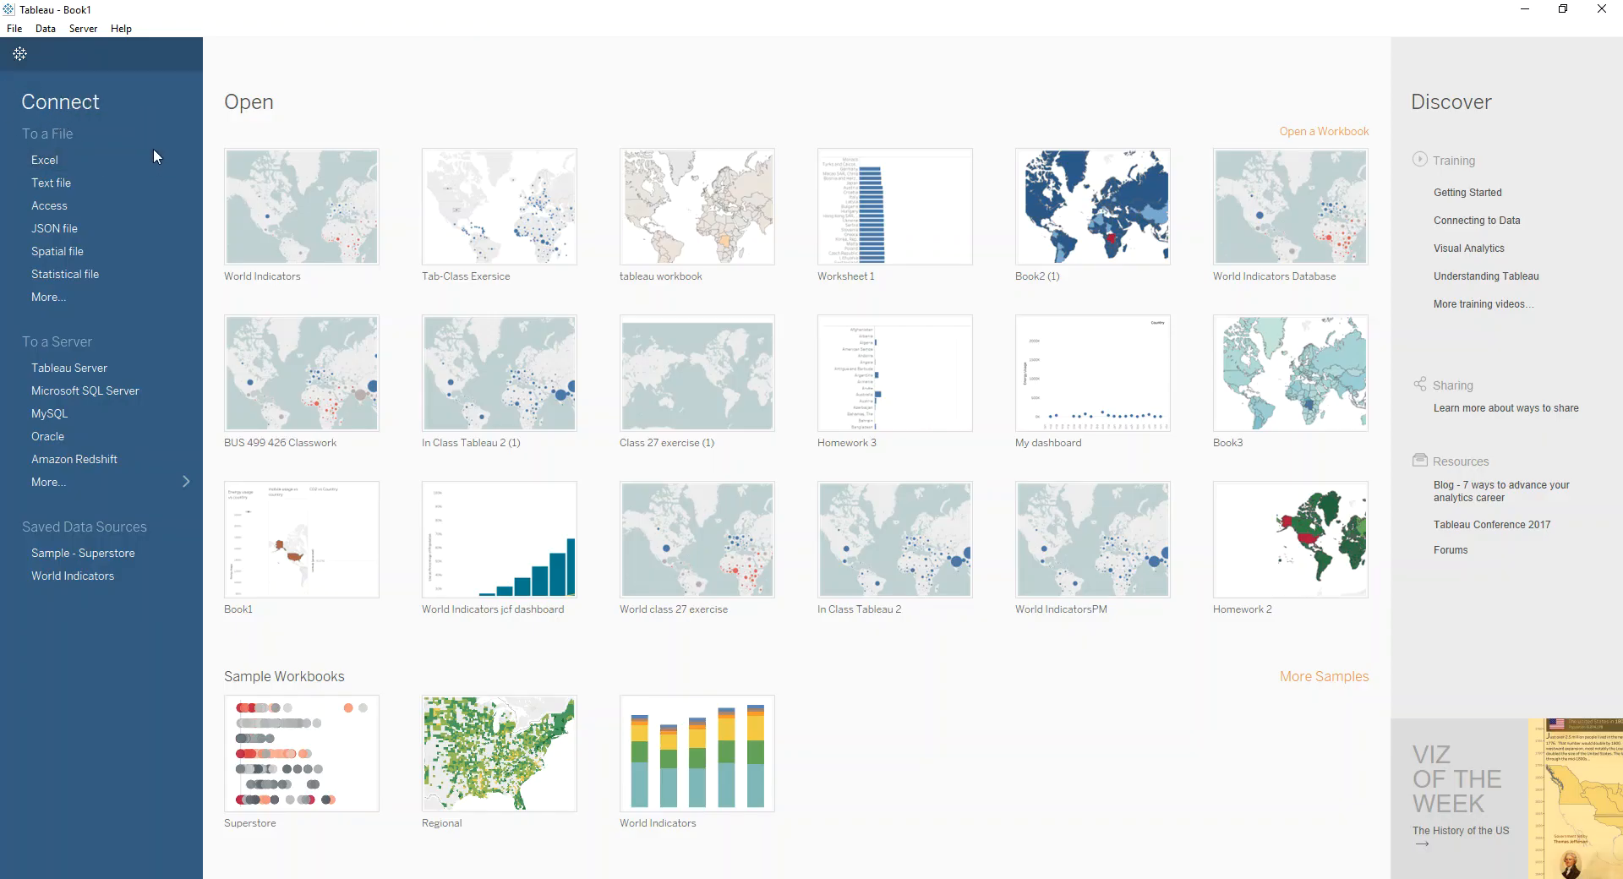
{"action": "left_click", "coordinate": [76, 159]}
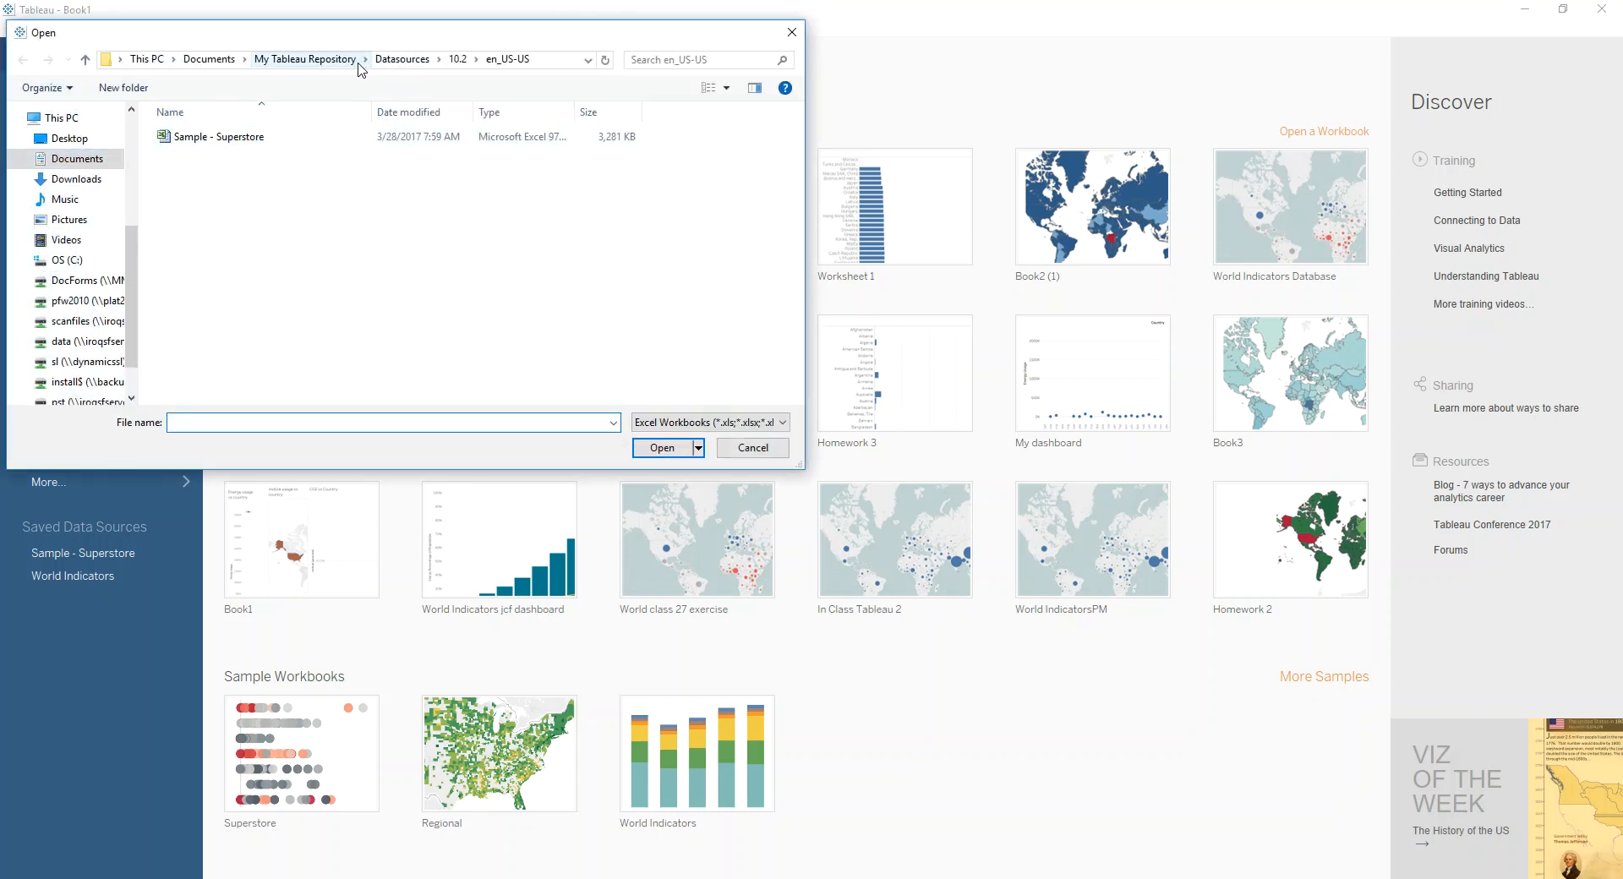
{"action": "left_click", "coordinate": [304, 59]}
{"action": "double_click", "coordinate": [229, 297]}
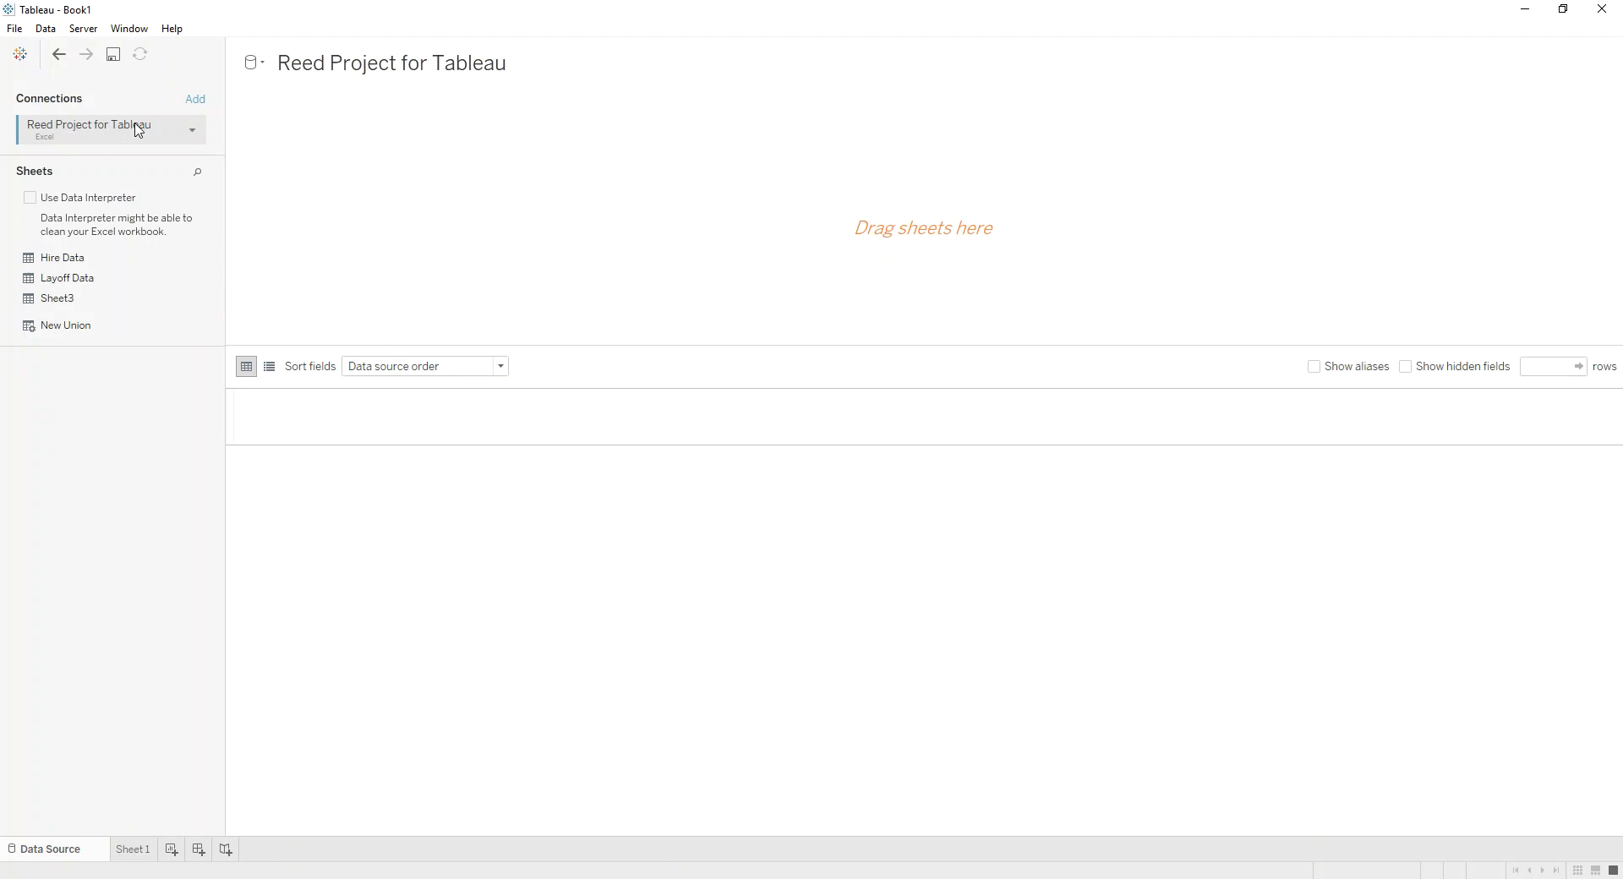
{"action": "left_click", "coordinate": [191, 131]}
{"action": "left_click", "coordinate": [191, 131]}
{"action": "left_click", "coordinate": [191, 131]}
{"action": "left_click", "coordinate": [315, 130]}
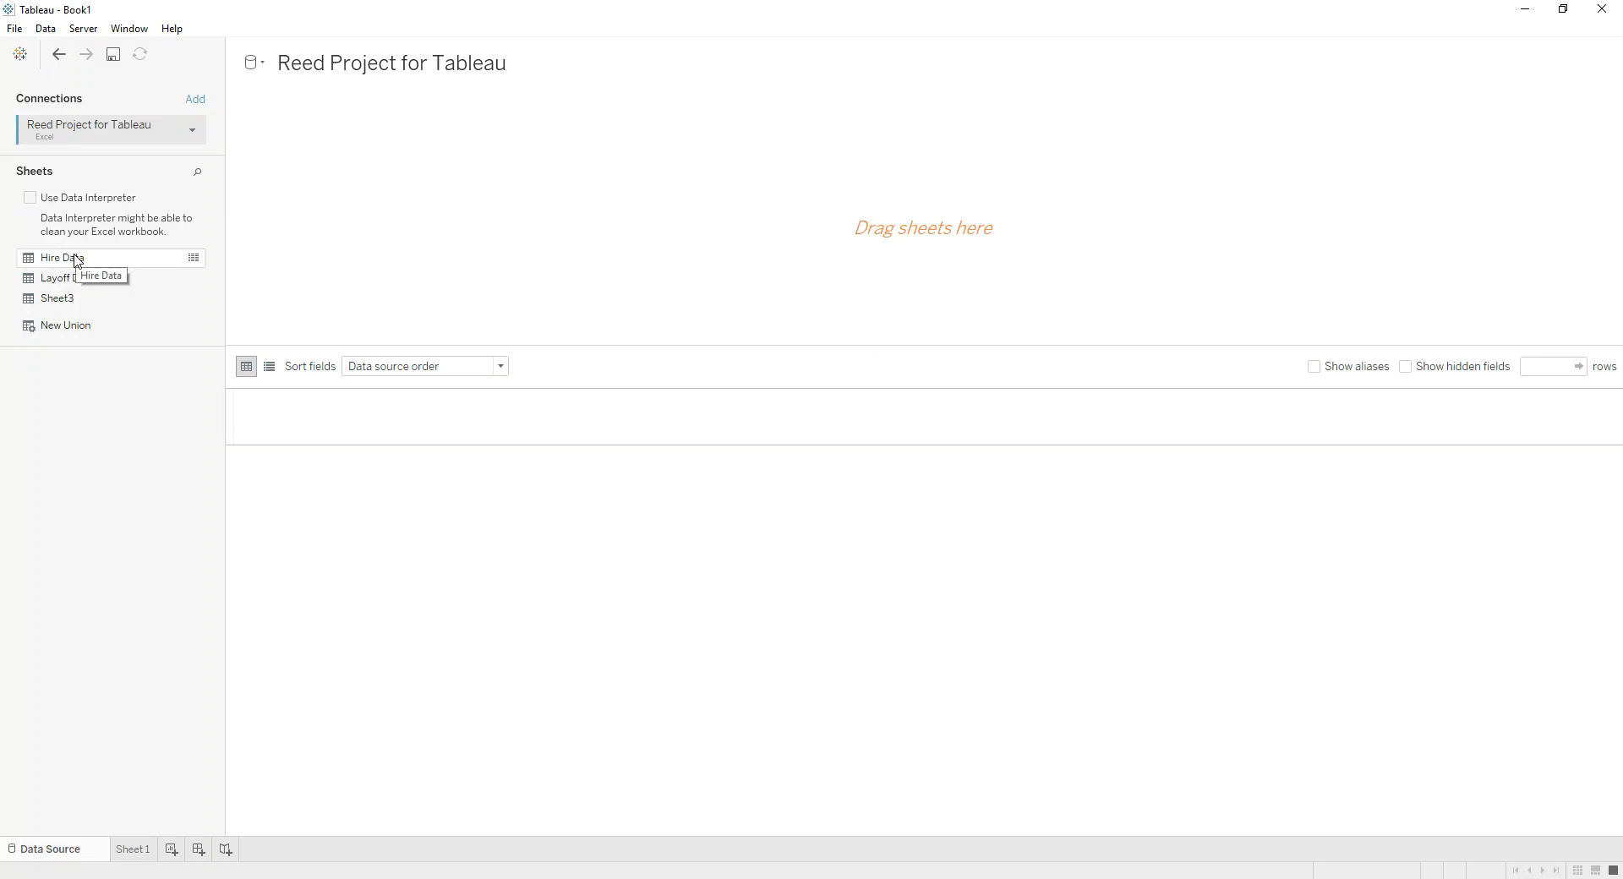
Step: Add the Hire Data sheet to the data source and clean it with Data Interpreter
{"action": "left_click_drag", "start_coordinate": [61, 259], "coordinate": [516, 224]}
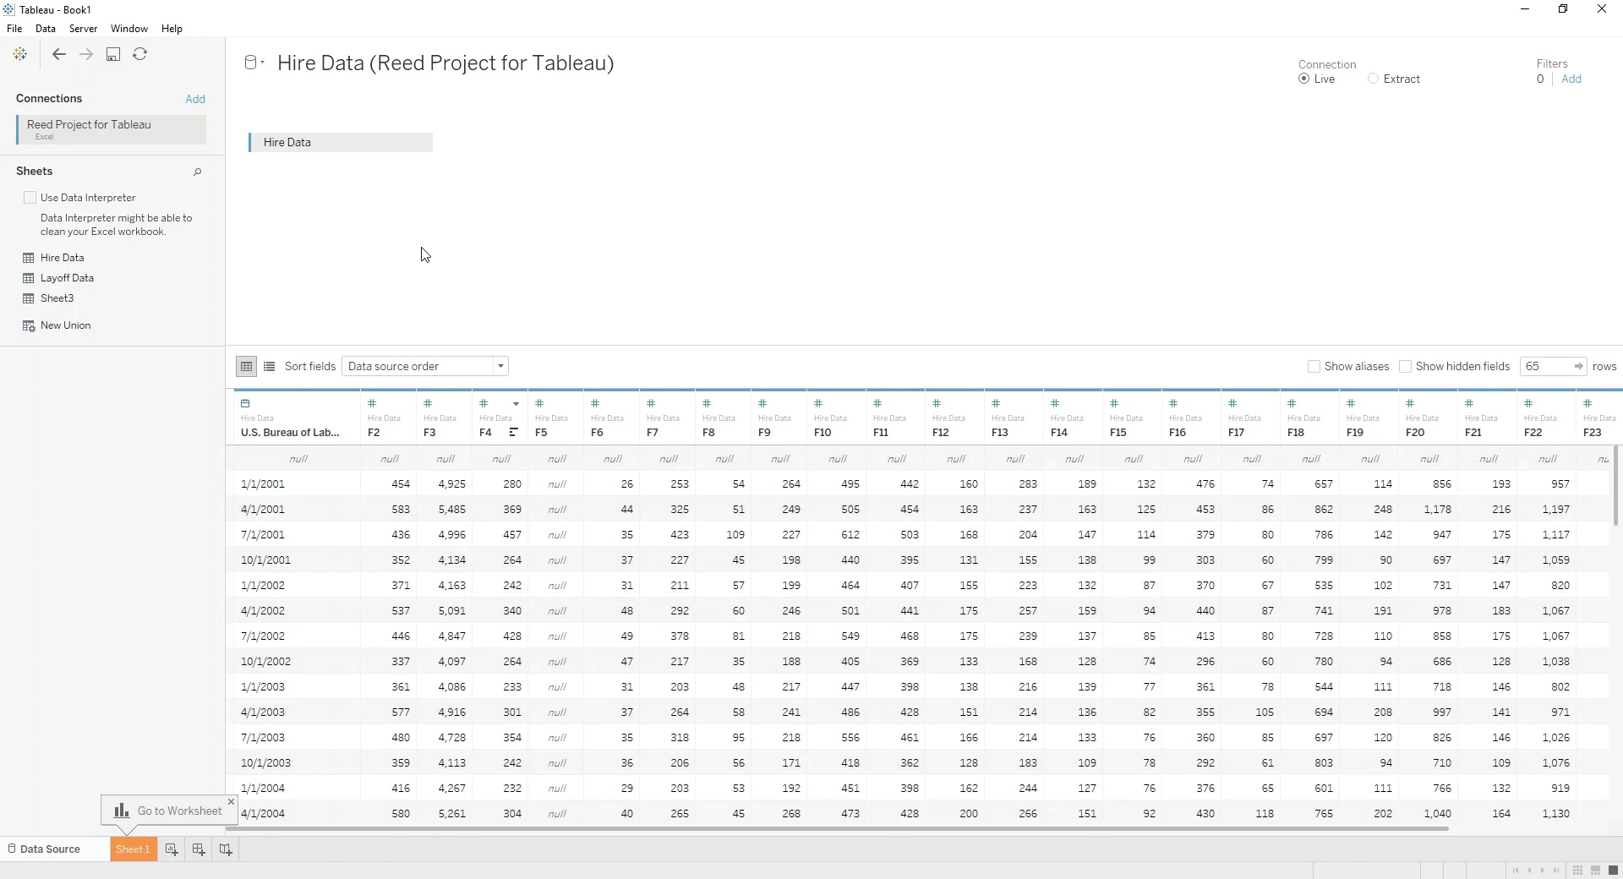
{"action": "left_click", "coordinate": [31, 198]}
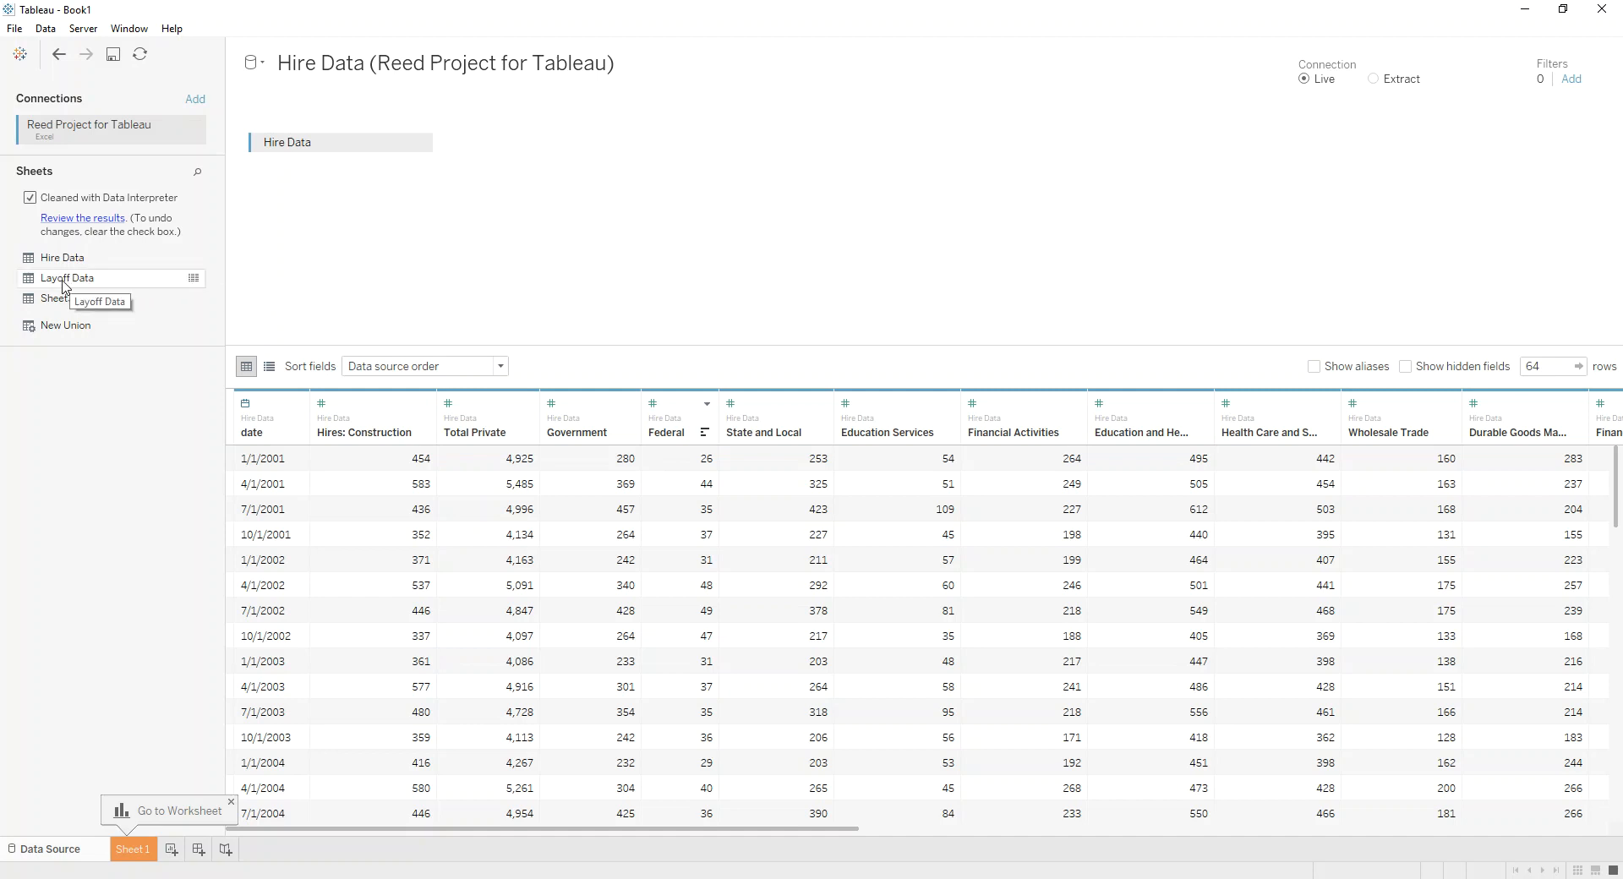
Step: Add Layoff Data to the data source with an inner join to Hire Data on the date field of both sheets
{"action": "left_click_drag", "start_coordinate": [70, 285], "coordinate": [522, 157]}
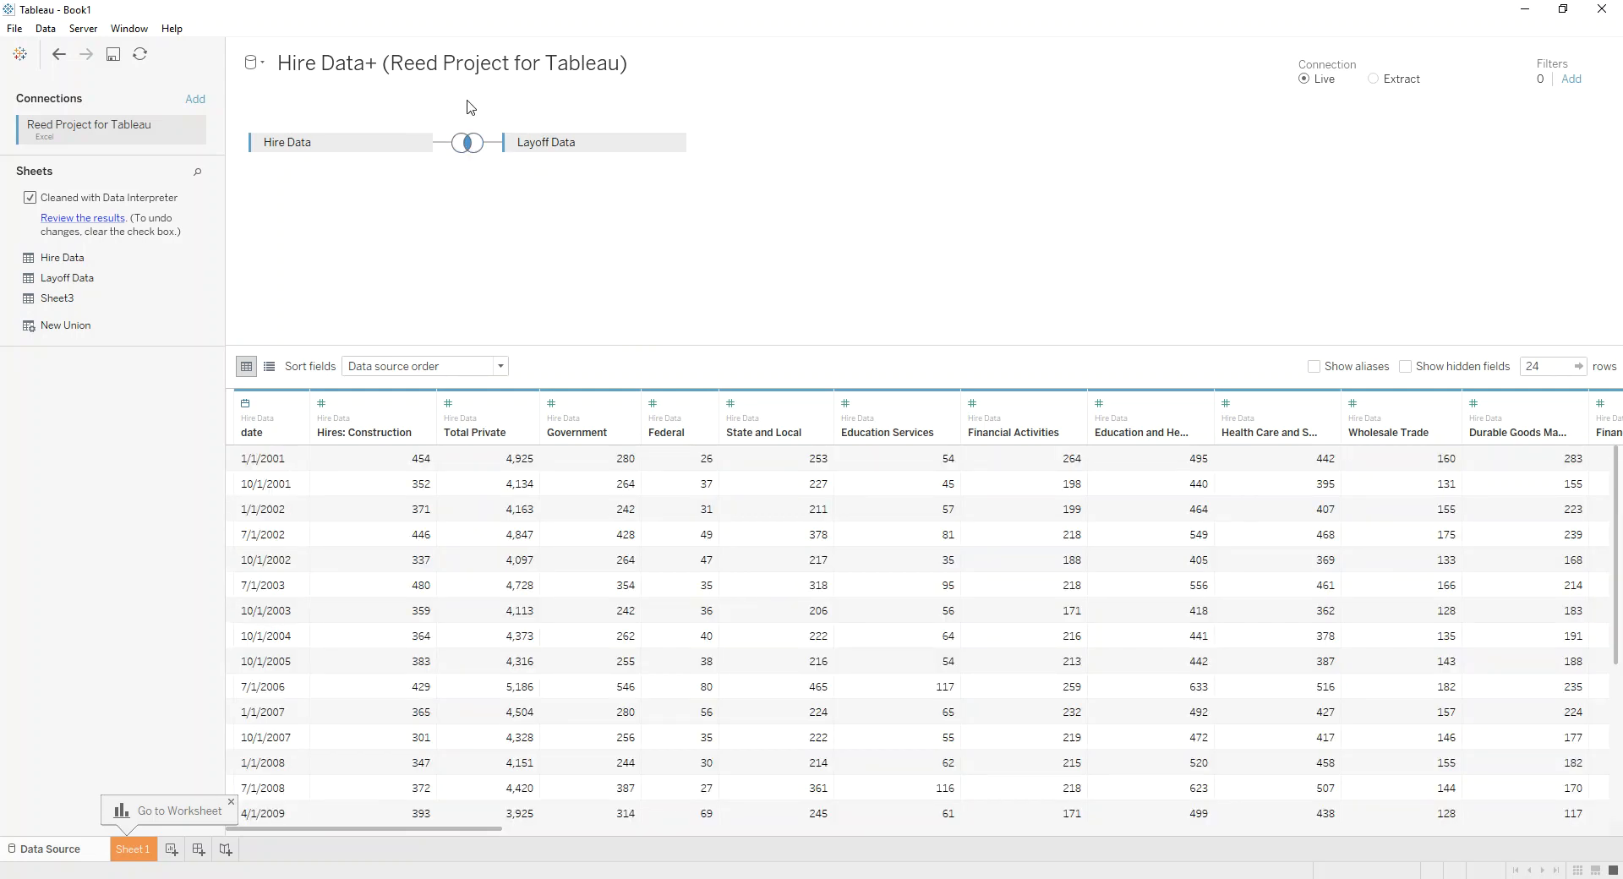
{"action": "left_click", "coordinate": [469, 144]}
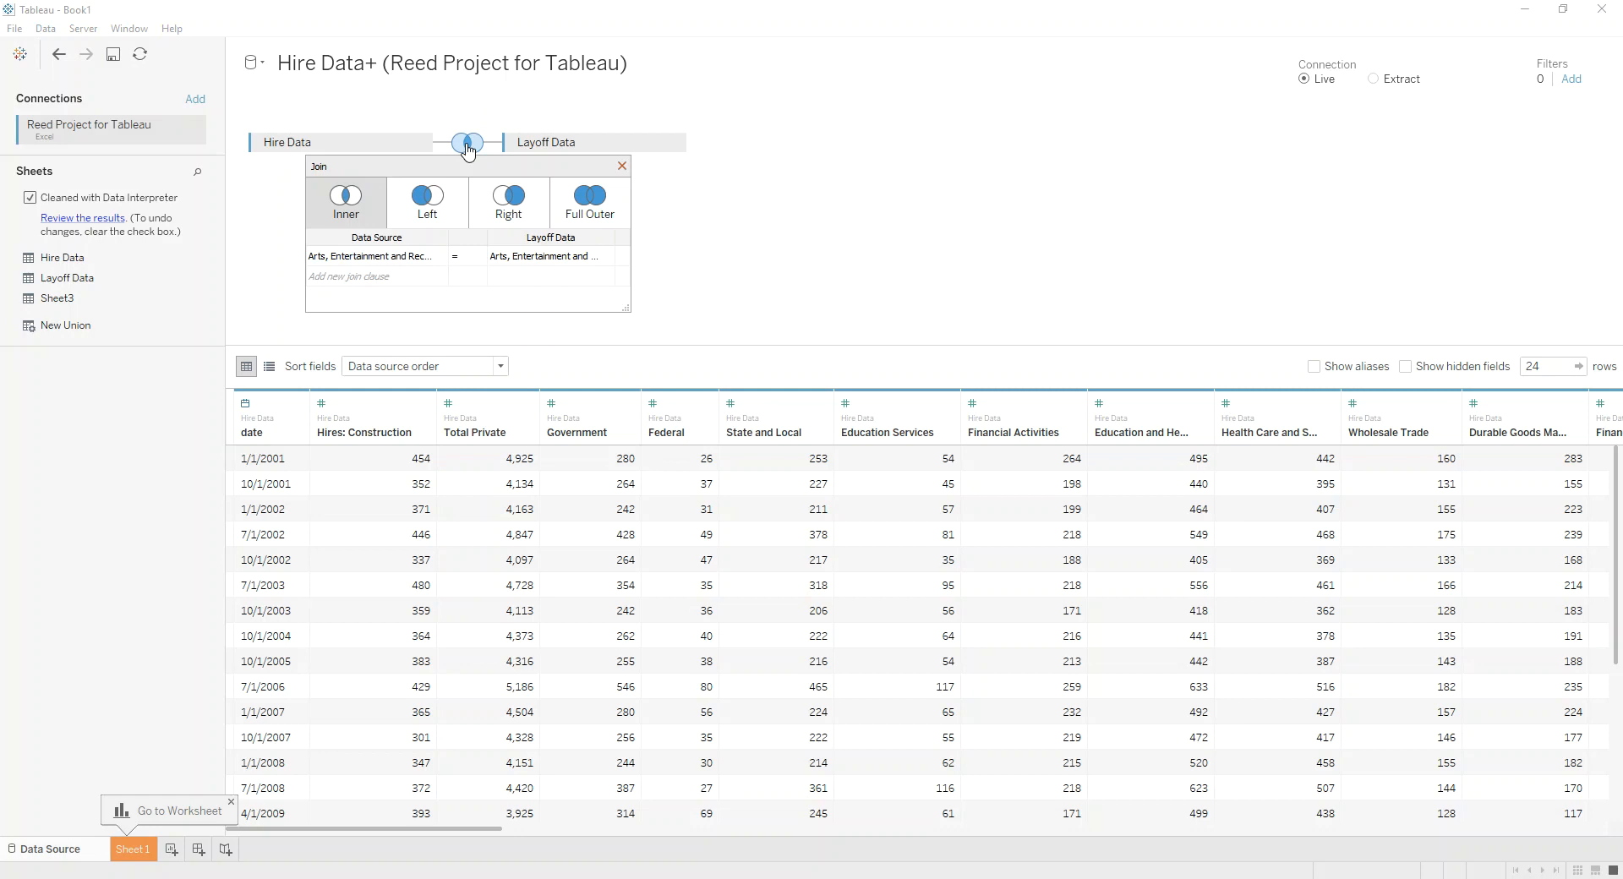
{"action": "left_click", "coordinate": [439, 257]}
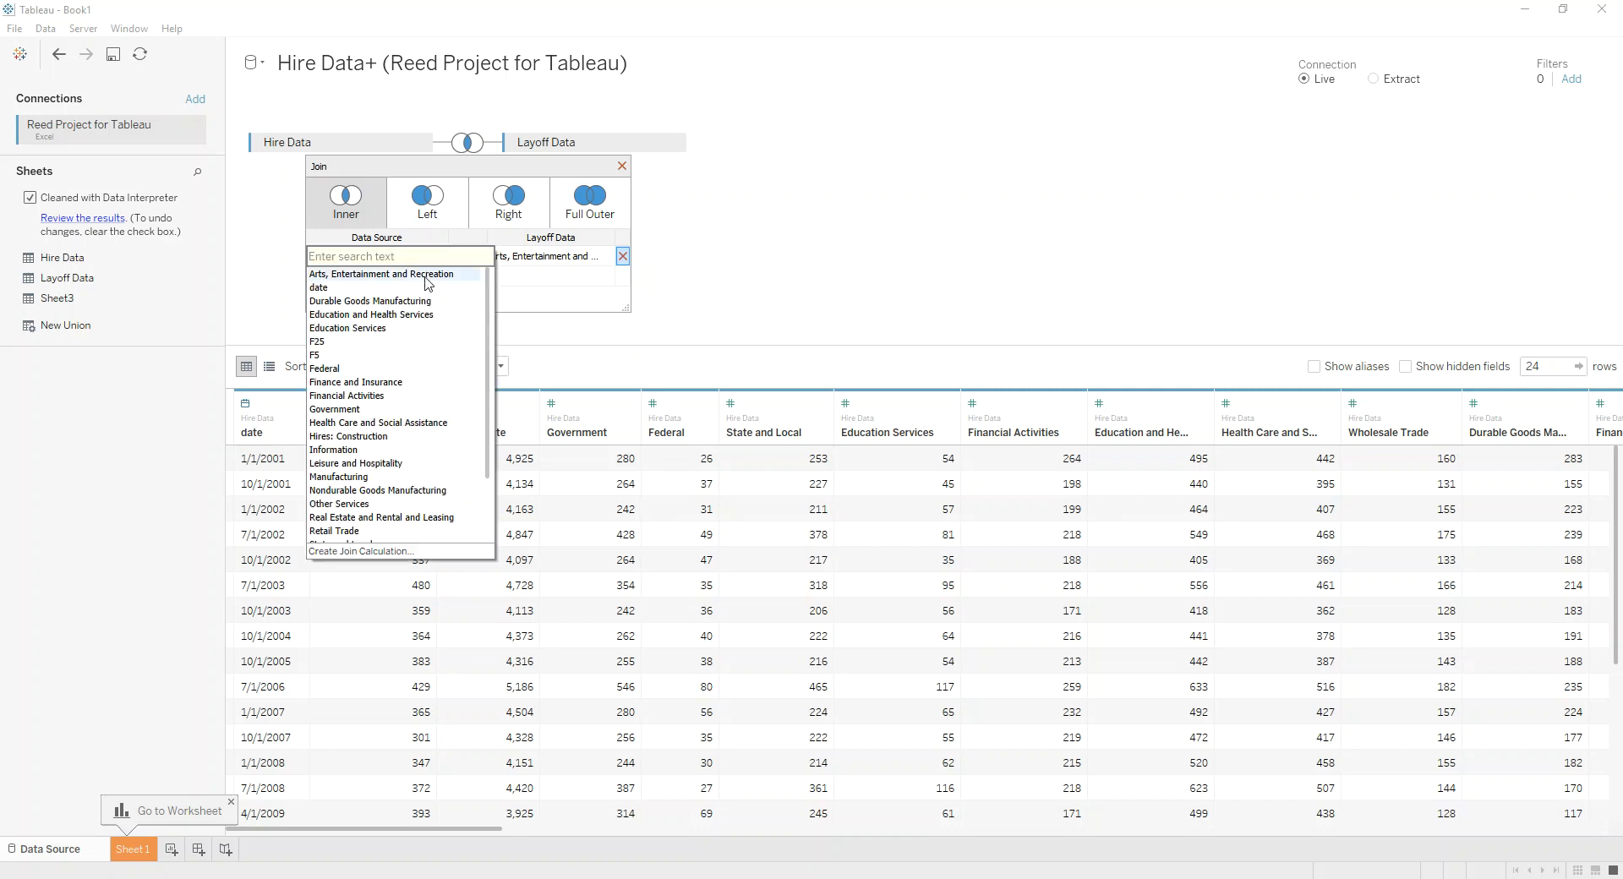
{"action": "left_click", "coordinate": [423, 285]}
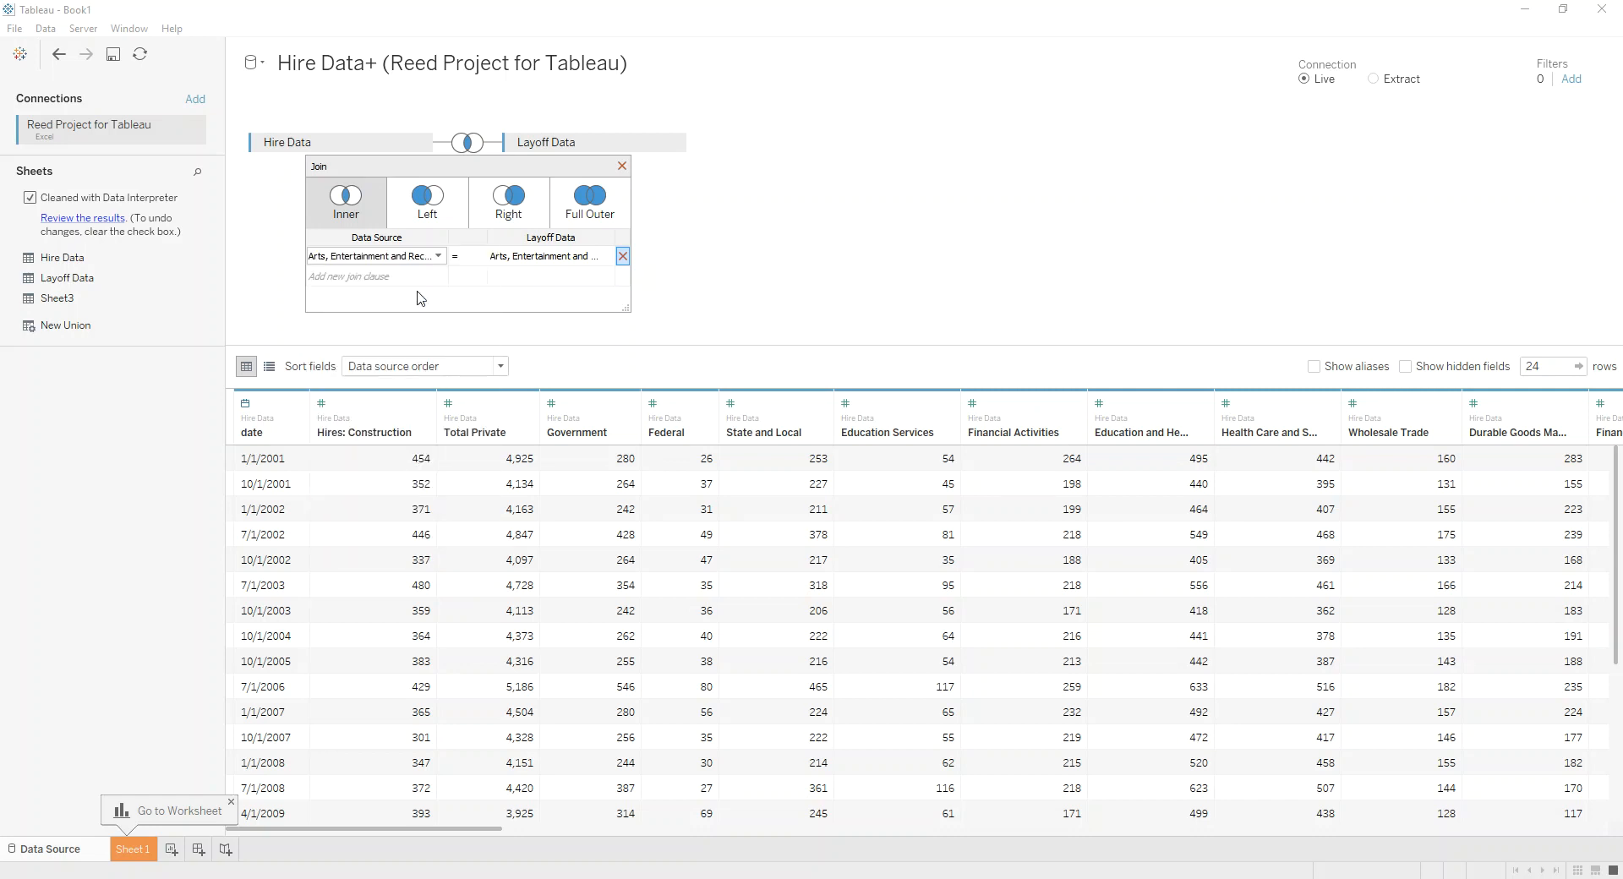
{"action": "left_click", "coordinate": [605, 256]}
{"action": "left_click", "coordinate": [560, 316]}
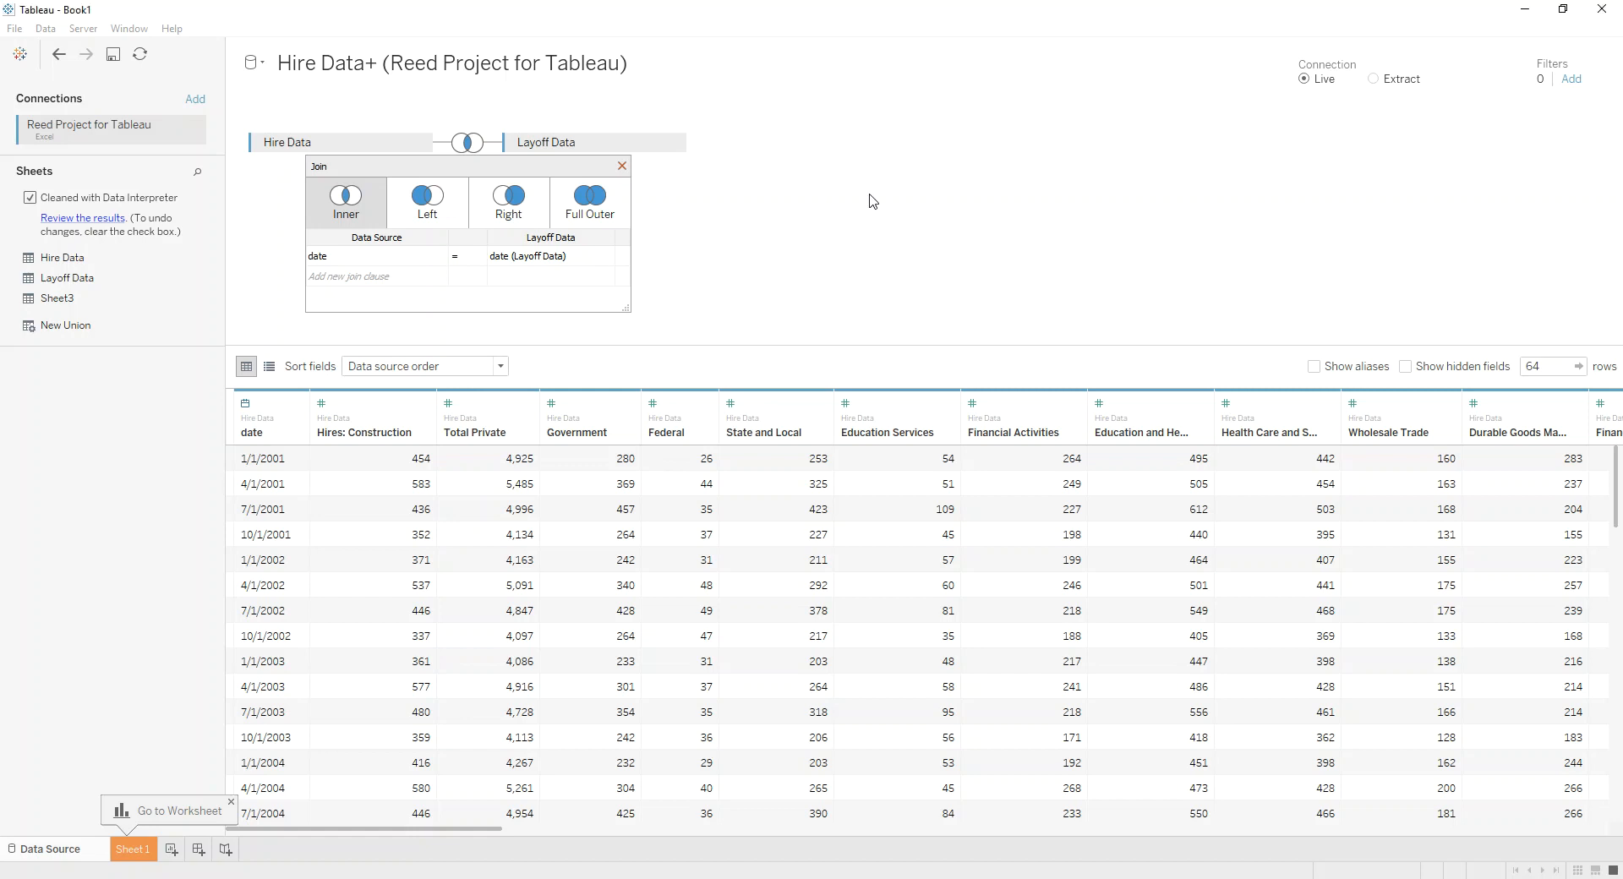
{"action": "left_click", "coordinate": [622, 166]}
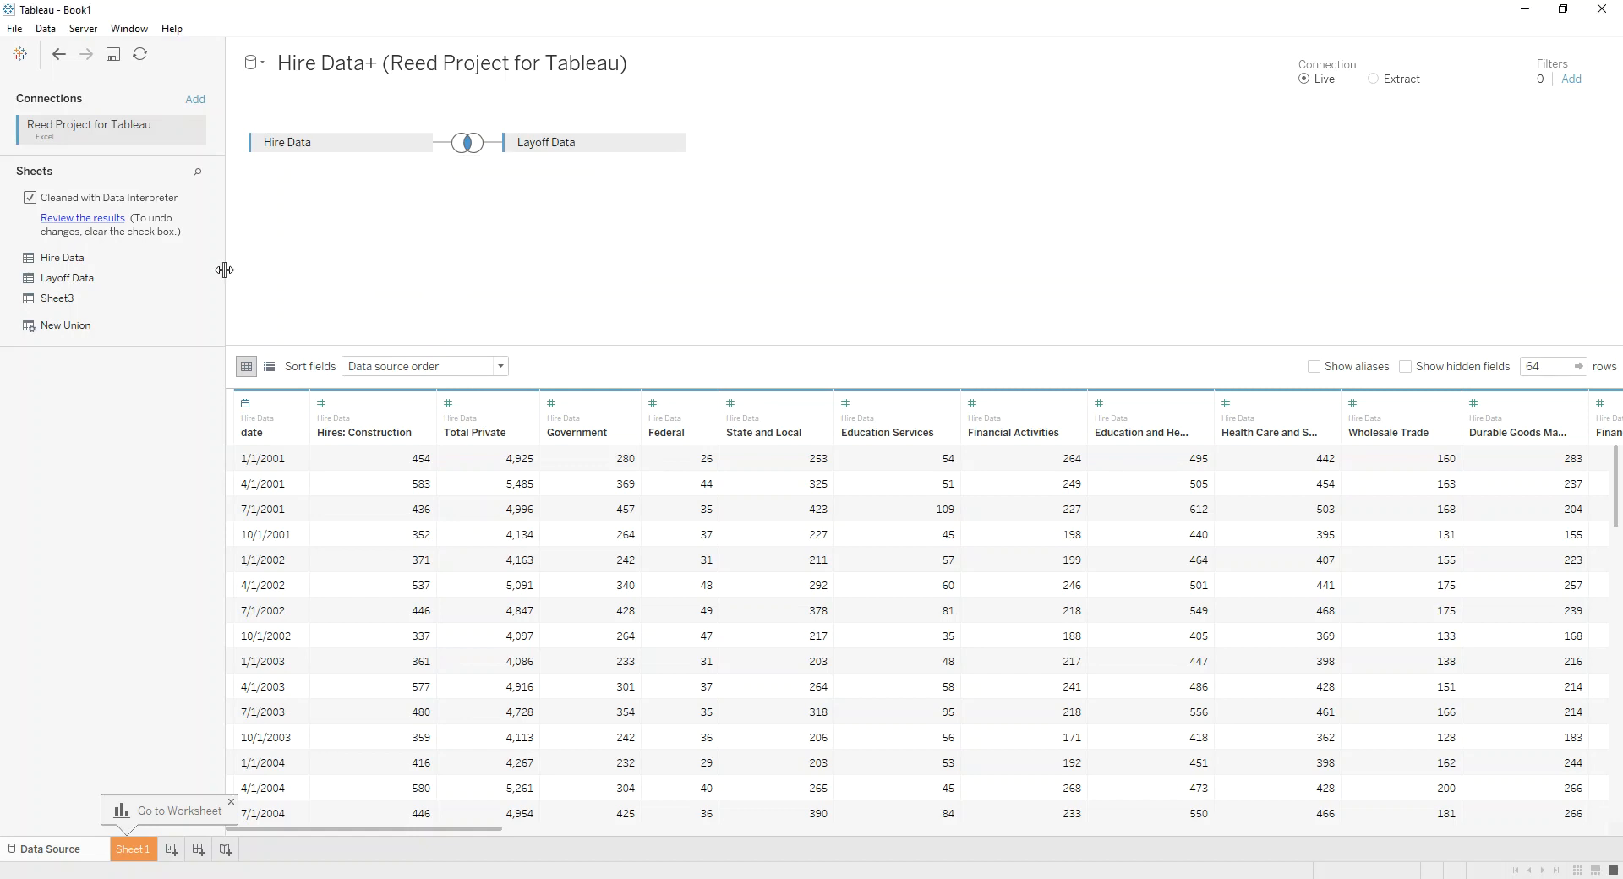
Step: Add Sheet3 to the data source with an inner join to Hire Data on date, and check the joined columns
{"action": "left_click_drag", "start_coordinate": [58, 298], "coordinate": [478, 154]}
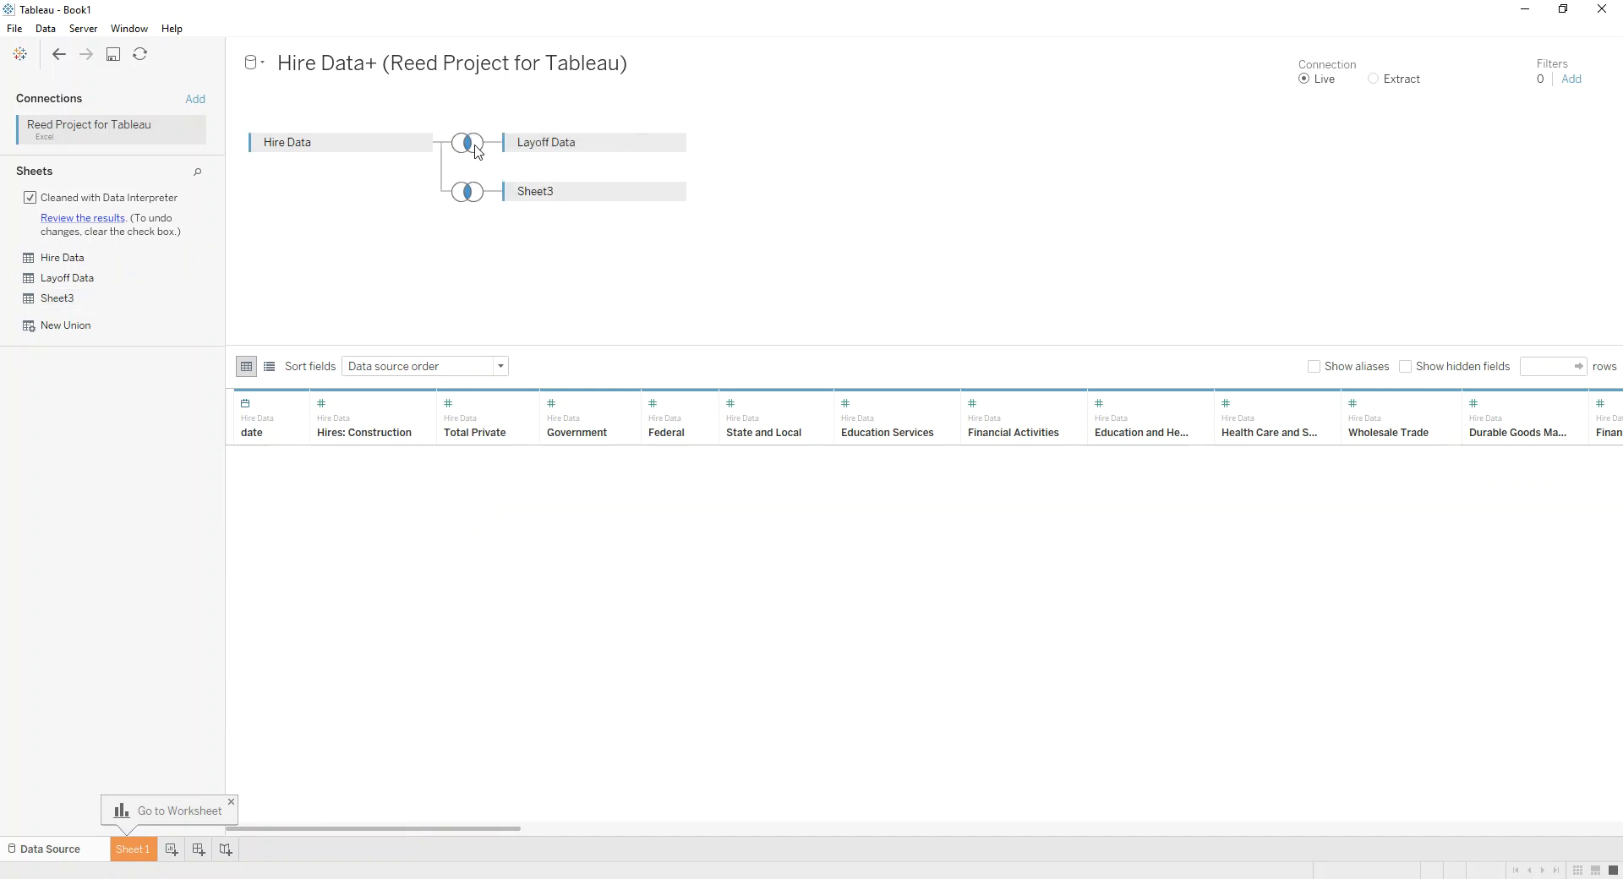
{"action": "left_click", "coordinate": [549, 194]}
{"action": "left_click", "coordinate": [566, 206]}
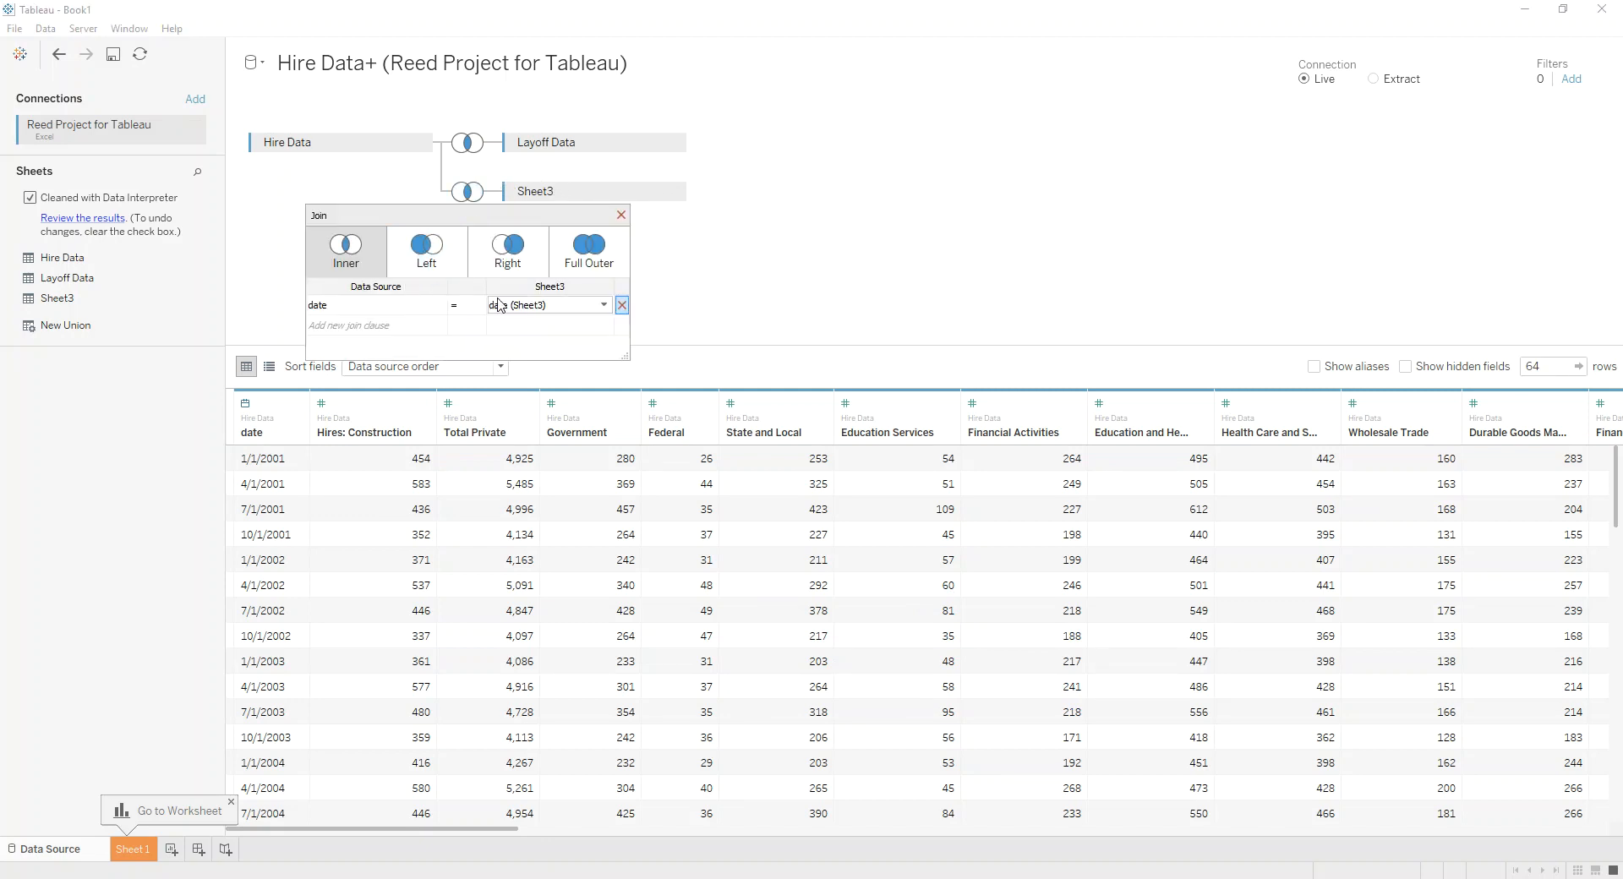
{"action": "left_click", "coordinate": [622, 215]}
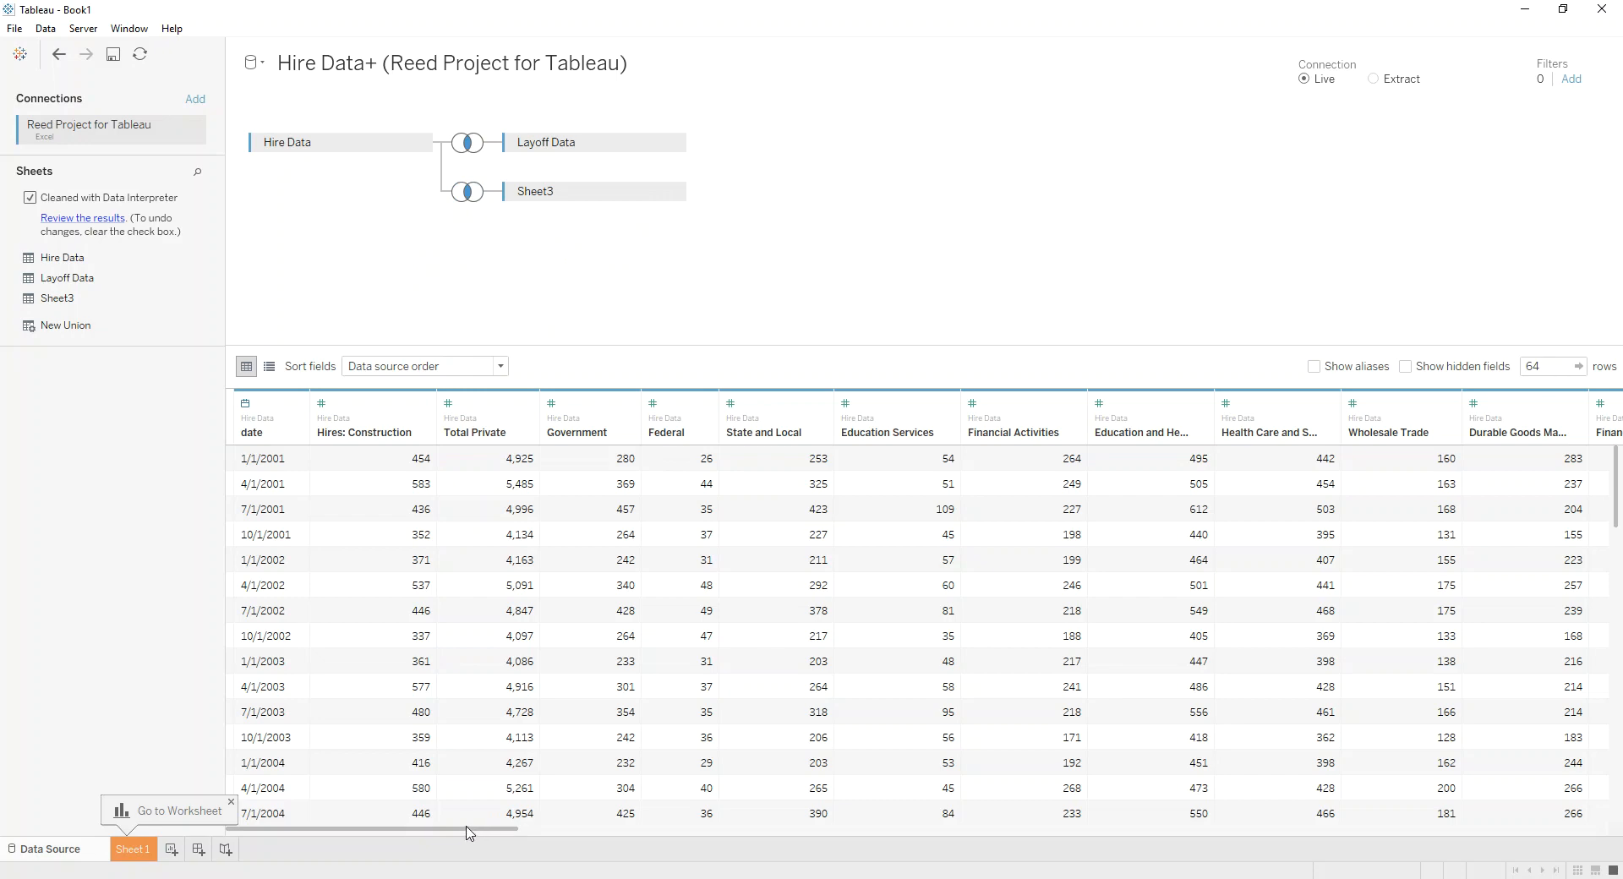
{"action": "left_click_drag", "start_coordinate": [467, 833], "coordinate": [1575, 840]}
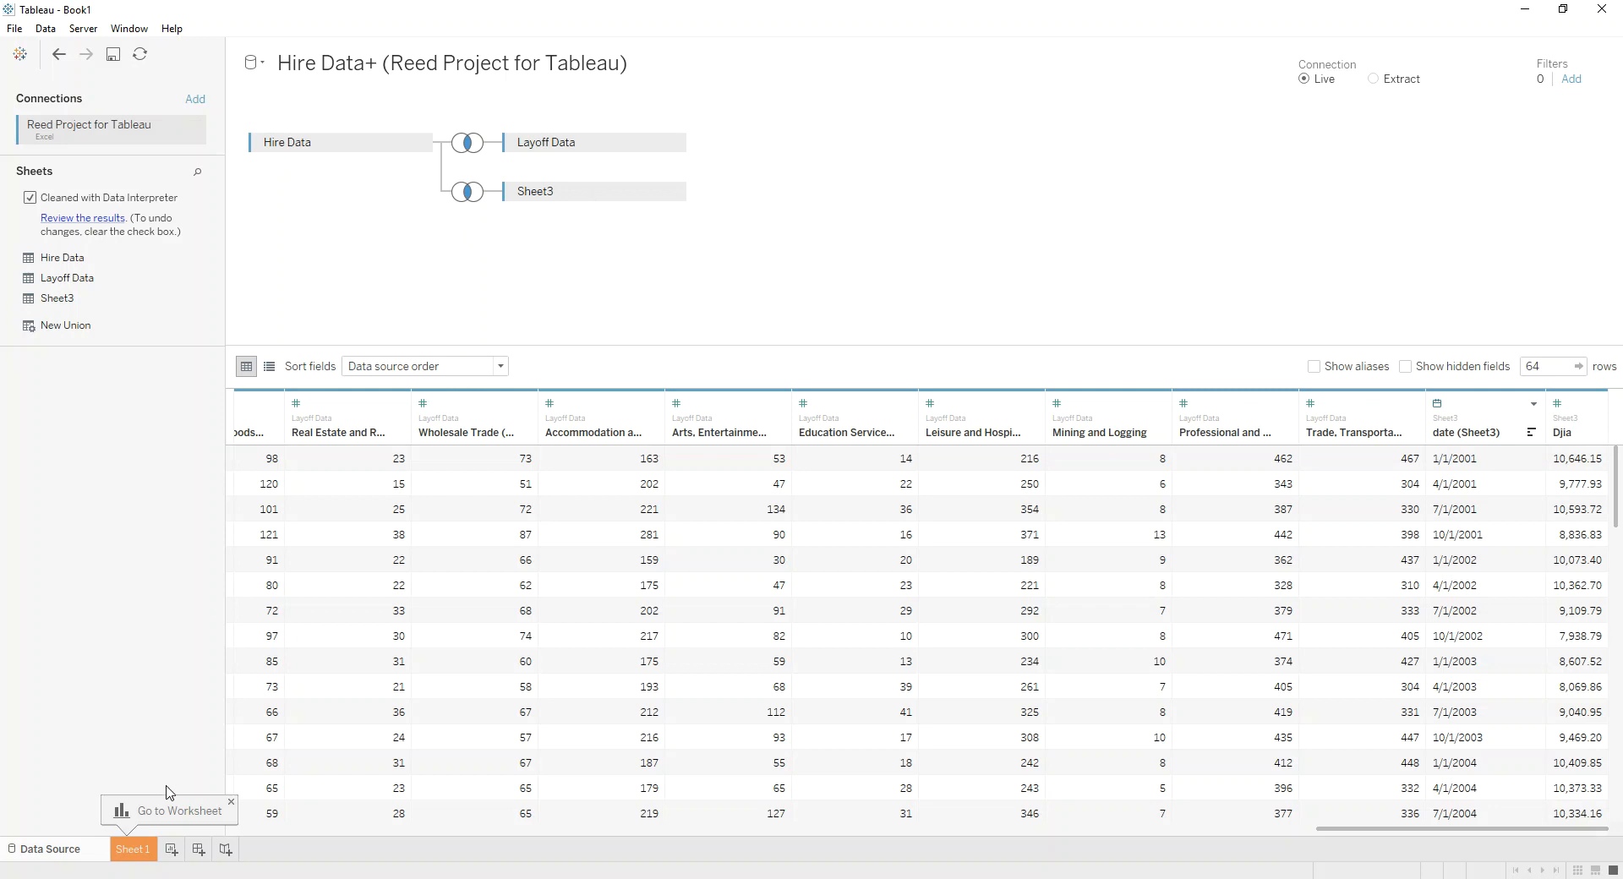
Step: Open the worksheet Sheet 1 and place the Hire Data date by year in the columns
{"action": "left_click", "coordinate": [133, 848]}
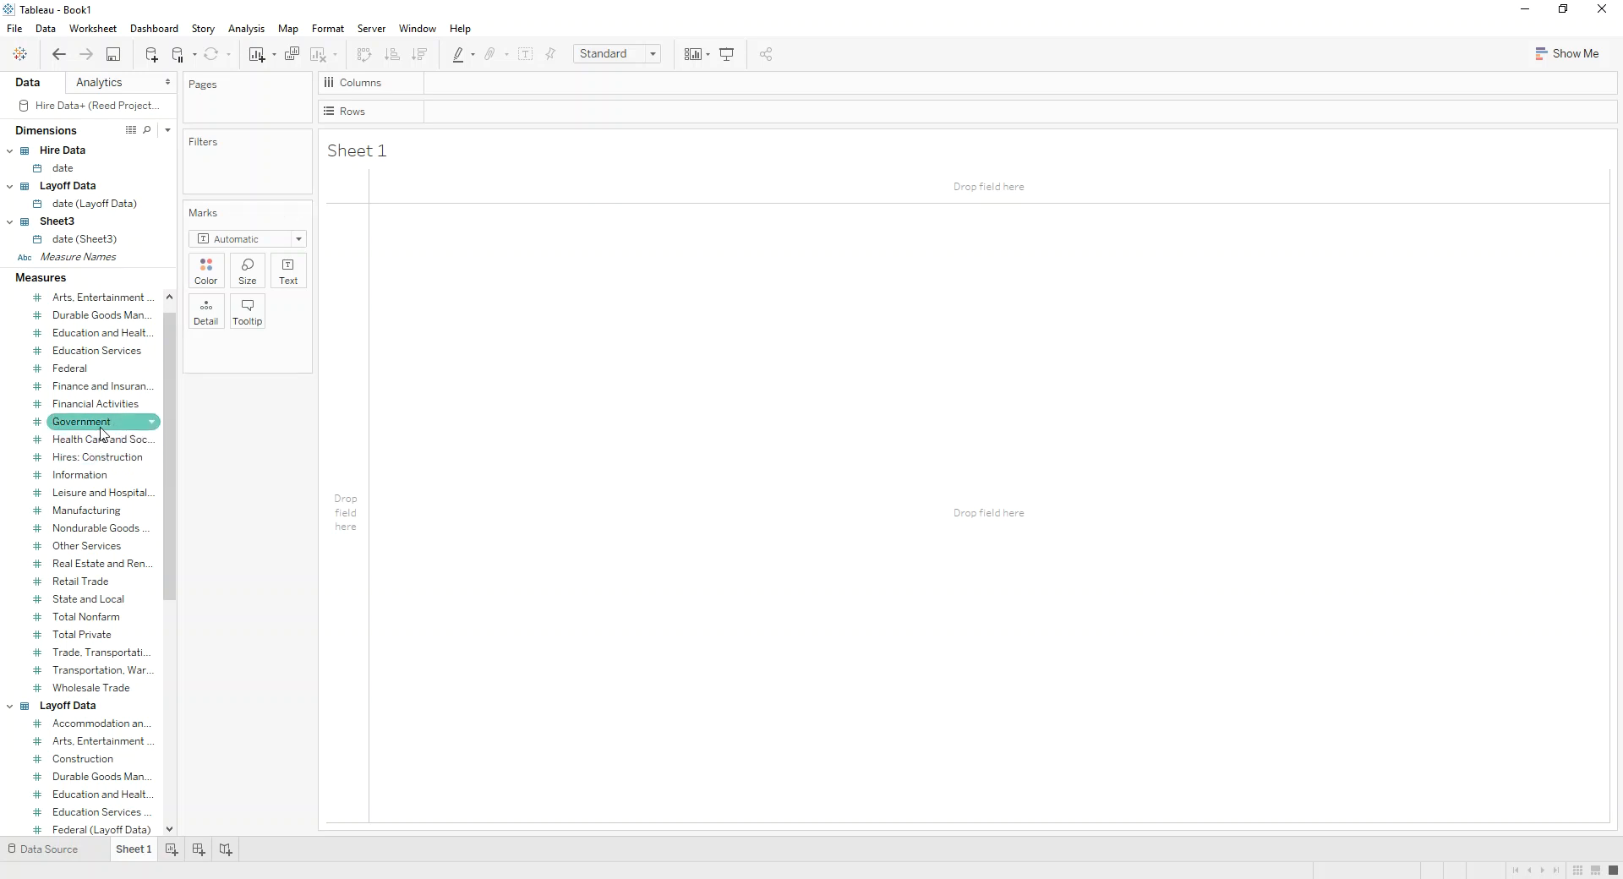
{"action": "scroll", "coordinate": [106, 436], "scroll_direction": "down", "scroll_amount": 1}
{"action": "scroll", "coordinate": [110, 681], "scroll_direction": "down", "scroll_amount": 7}
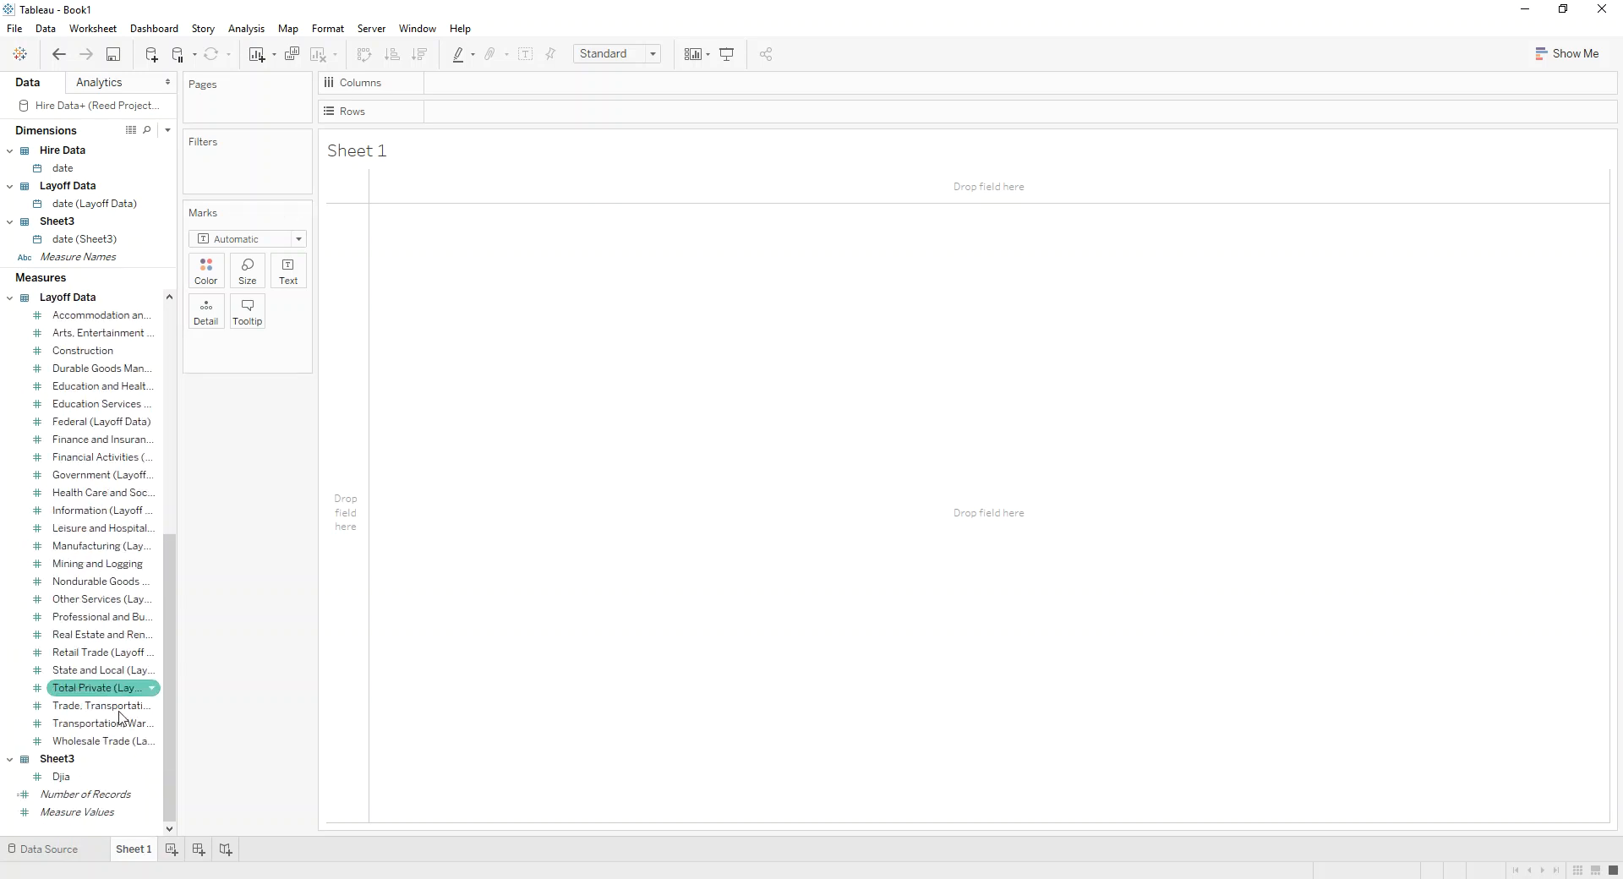
{"action": "scroll", "coordinate": [115, 300], "scroll_direction": "up", "scroll_amount": 7}
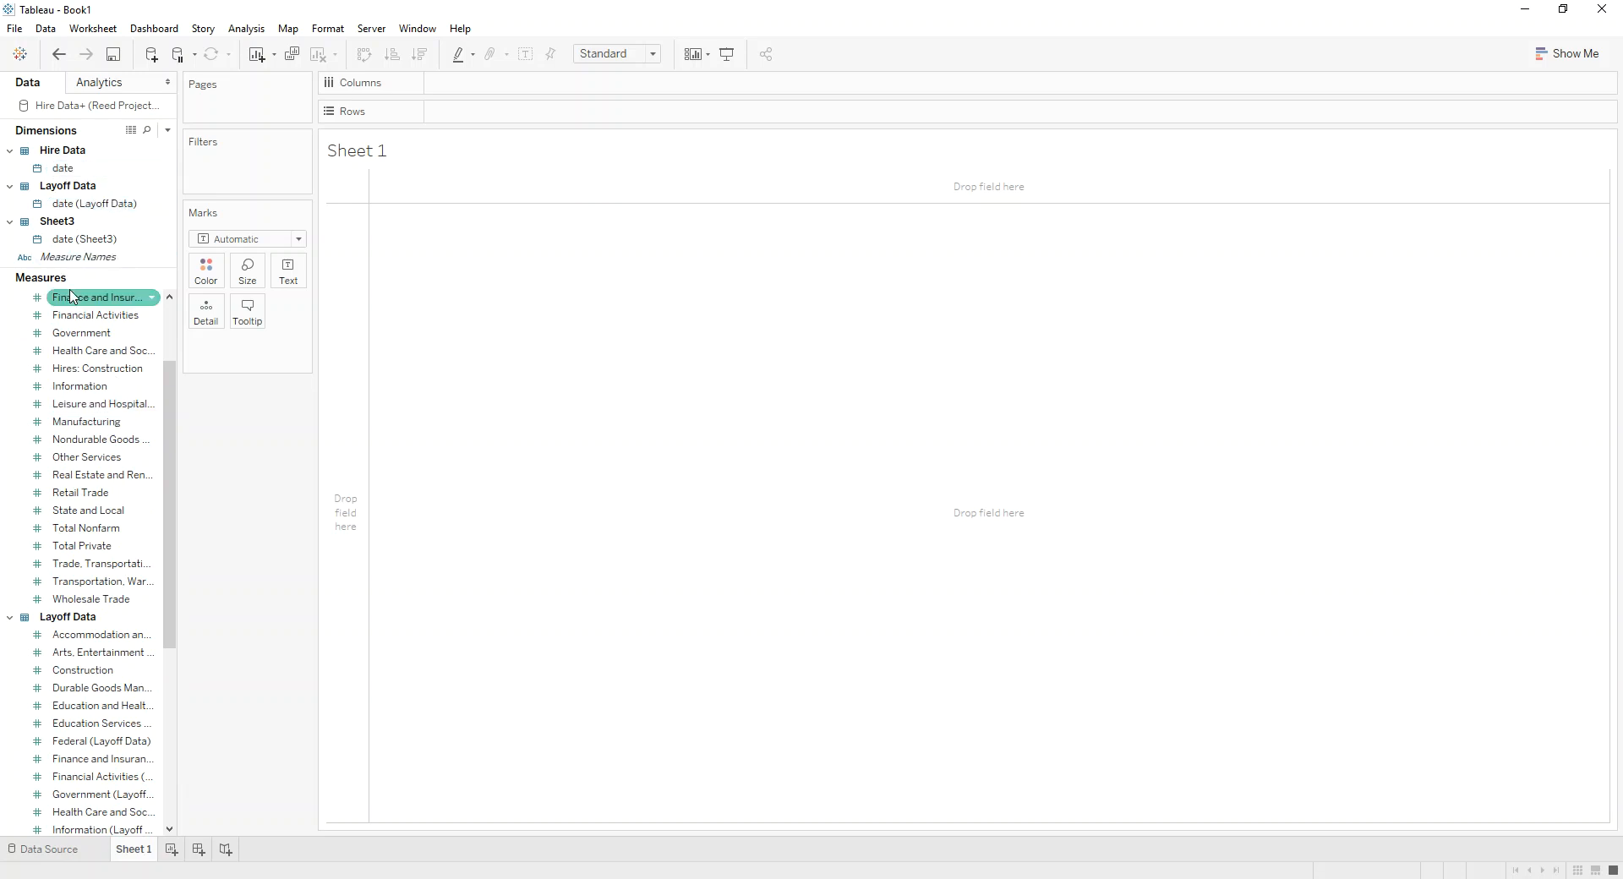
{"action": "left_click", "coordinate": [77, 171]}
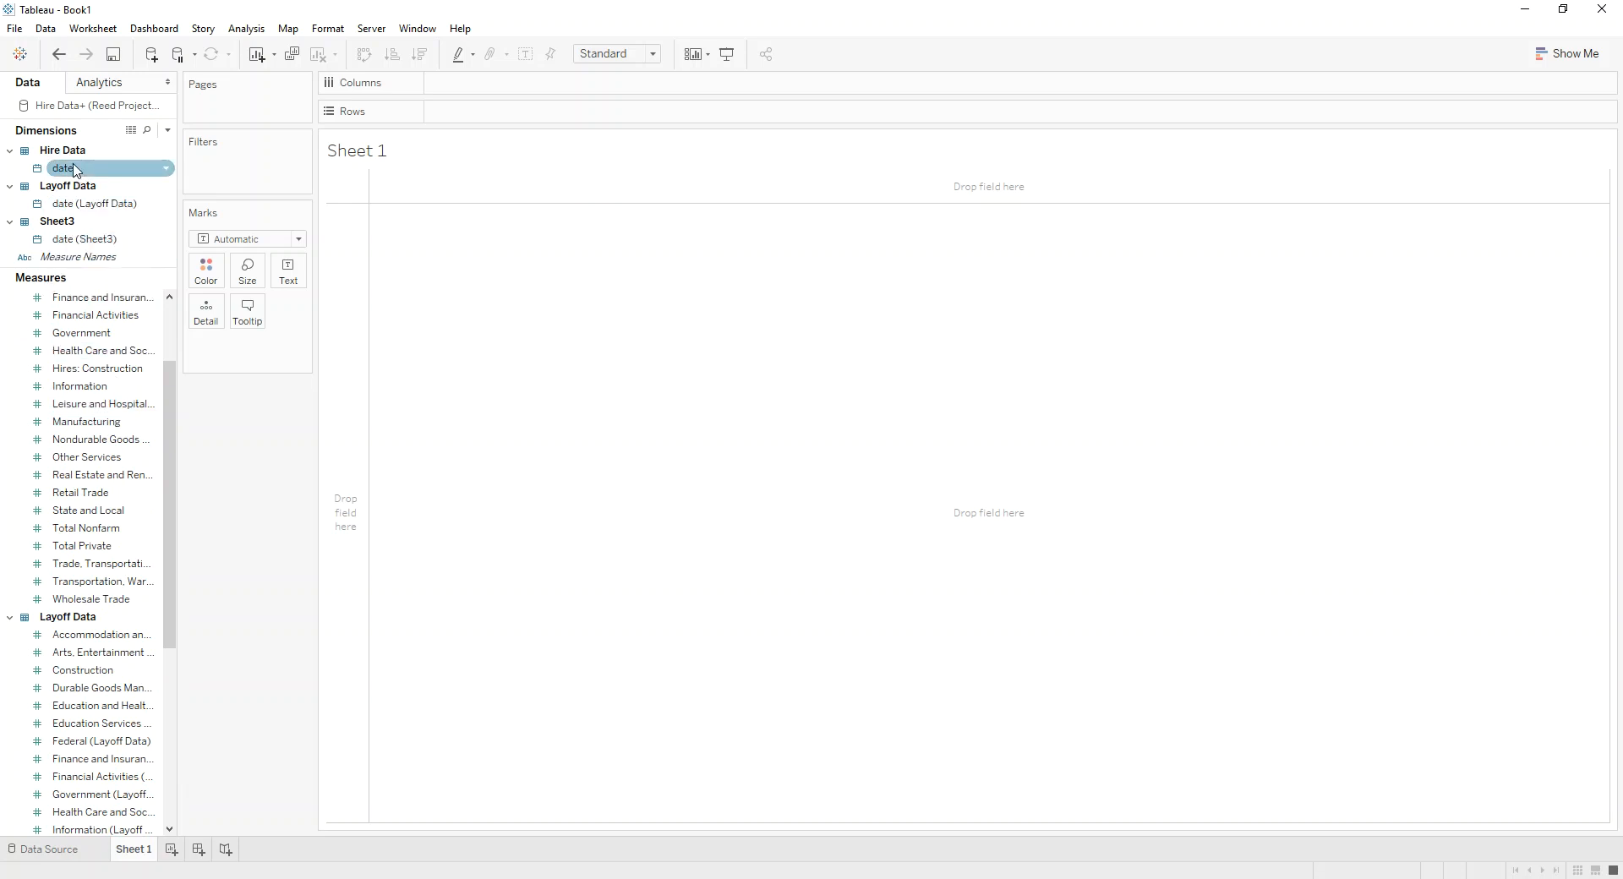
{"action": "scroll", "coordinate": [105, 364], "scroll_direction": "up", "scroll_amount": 2}
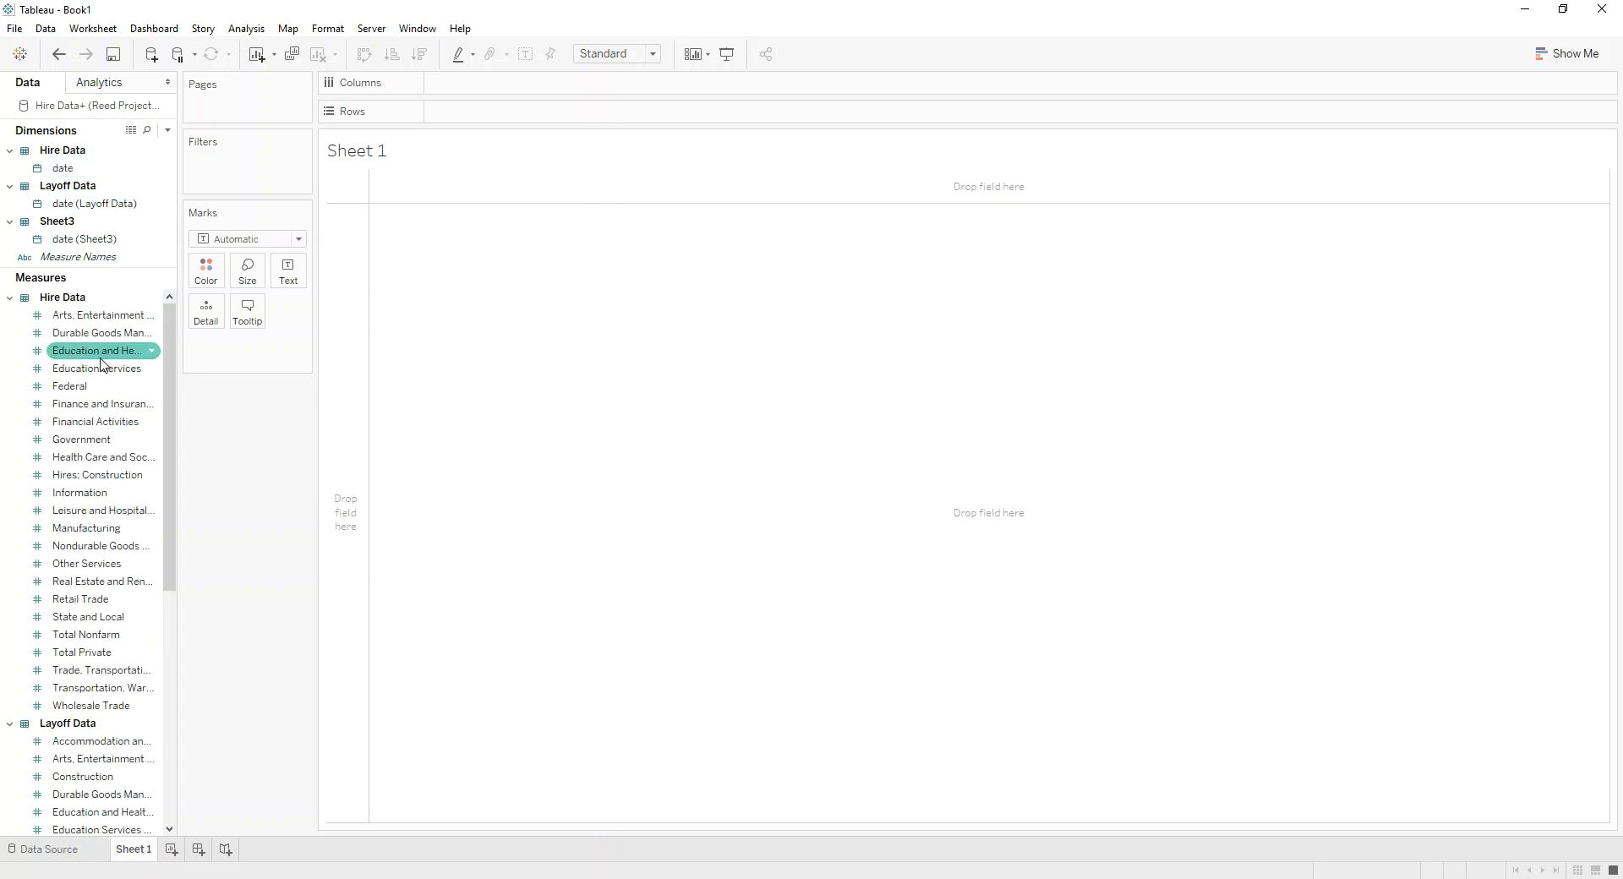
{"action": "left_click_drag", "start_coordinate": [66, 171], "coordinate": [452, 95]}
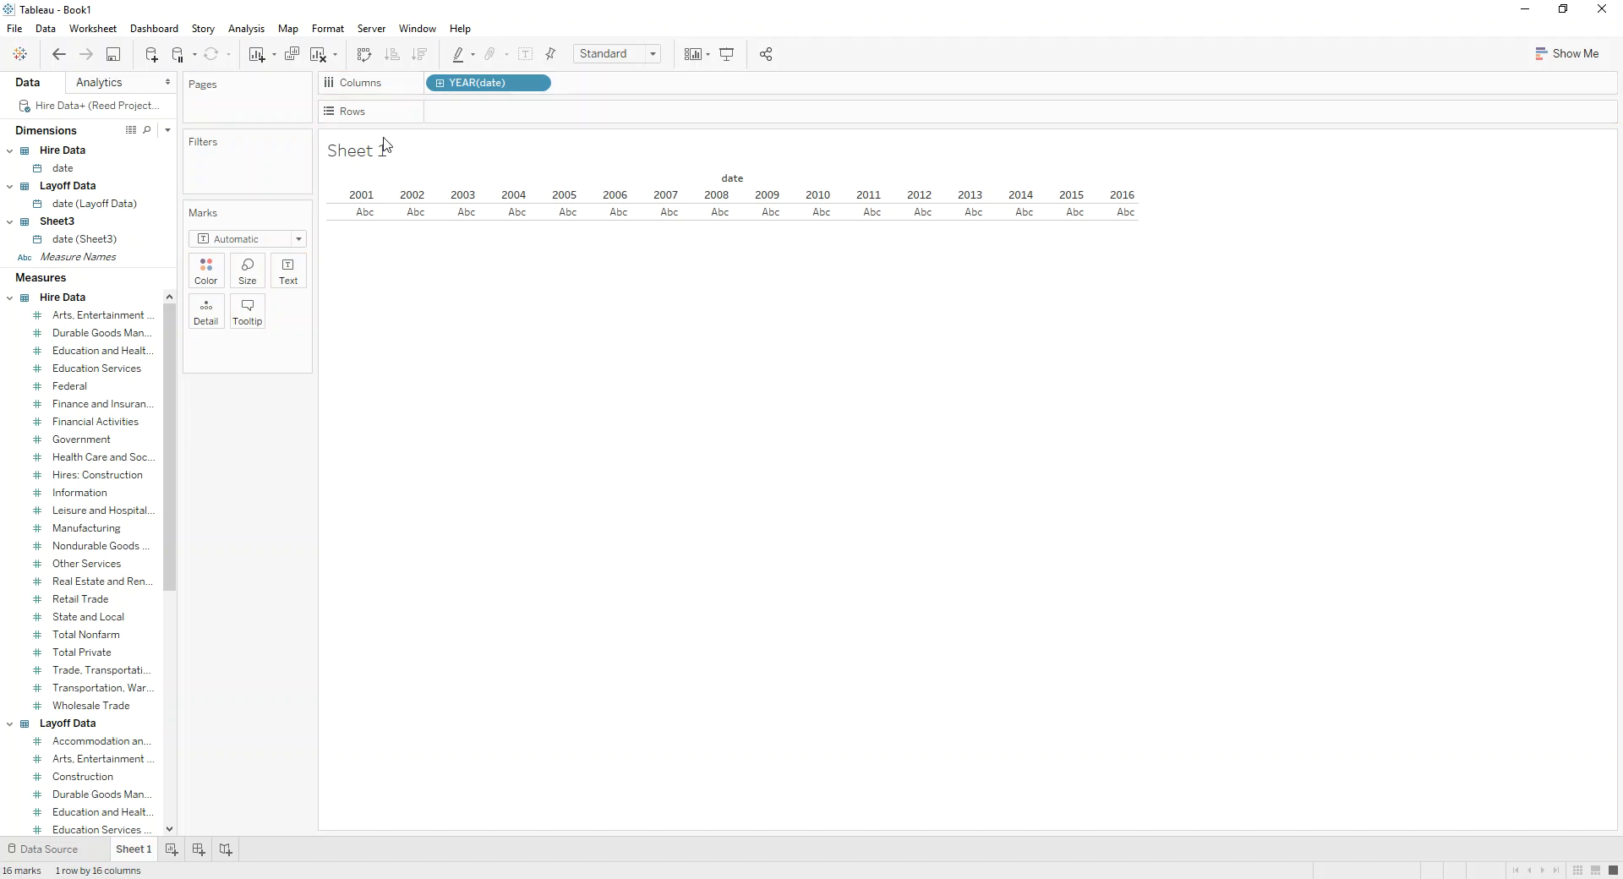
Step: Plot the Hire Data measure Arts, Entertainment and Recreation in the rows and set the mark type to Bar
{"action": "left_click", "coordinate": [91, 318]}
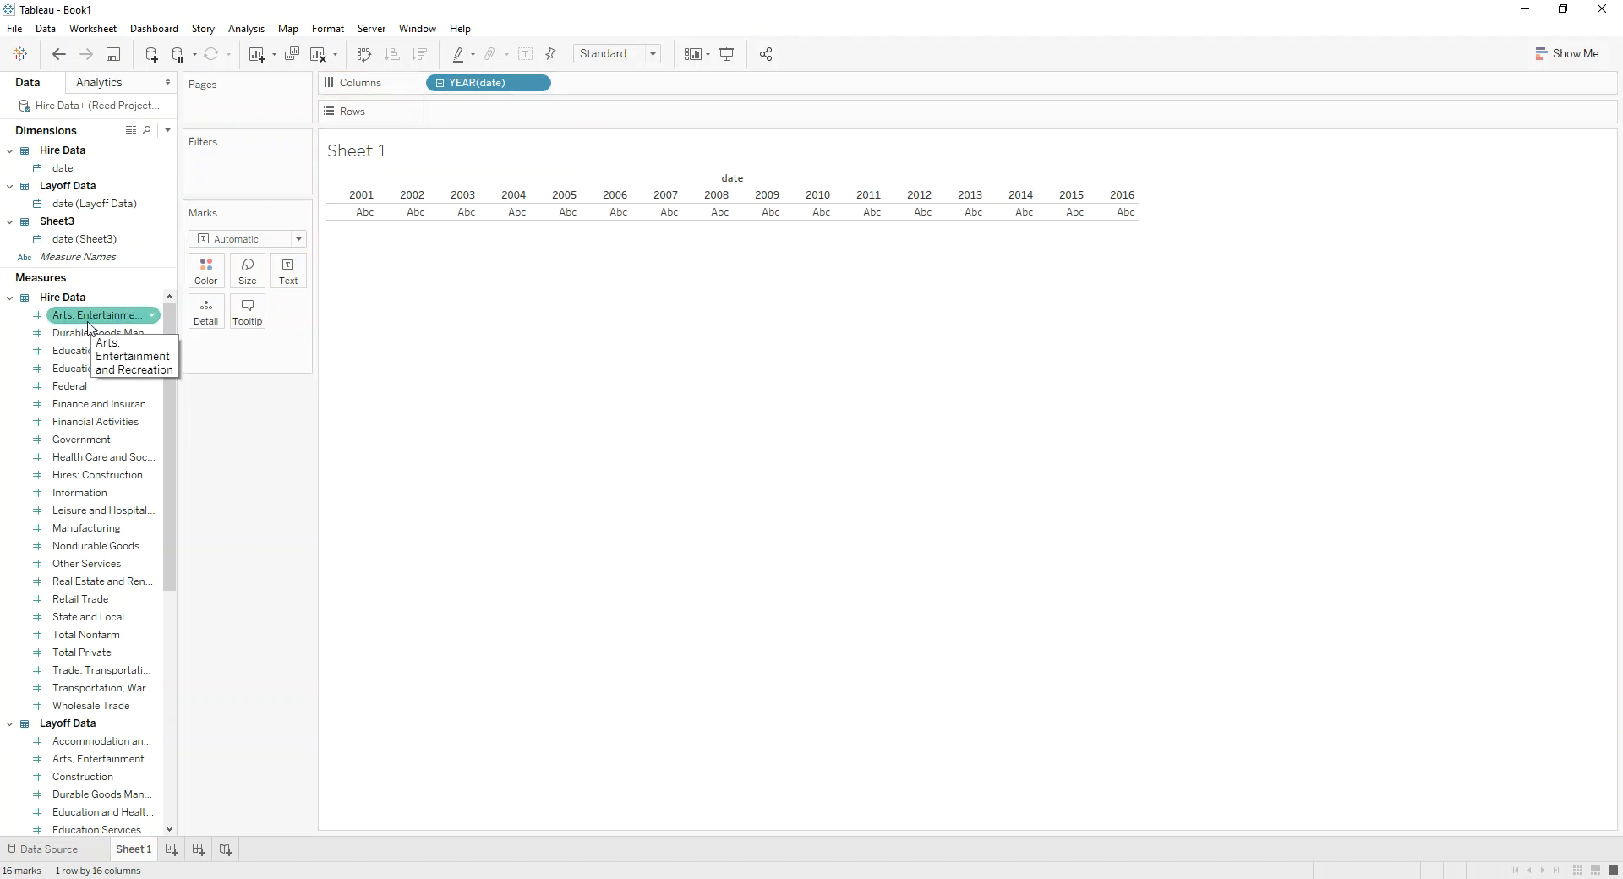
{"action": "left_click_drag", "start_coordinate": [75, 322], "coordinate": [501, 117]}
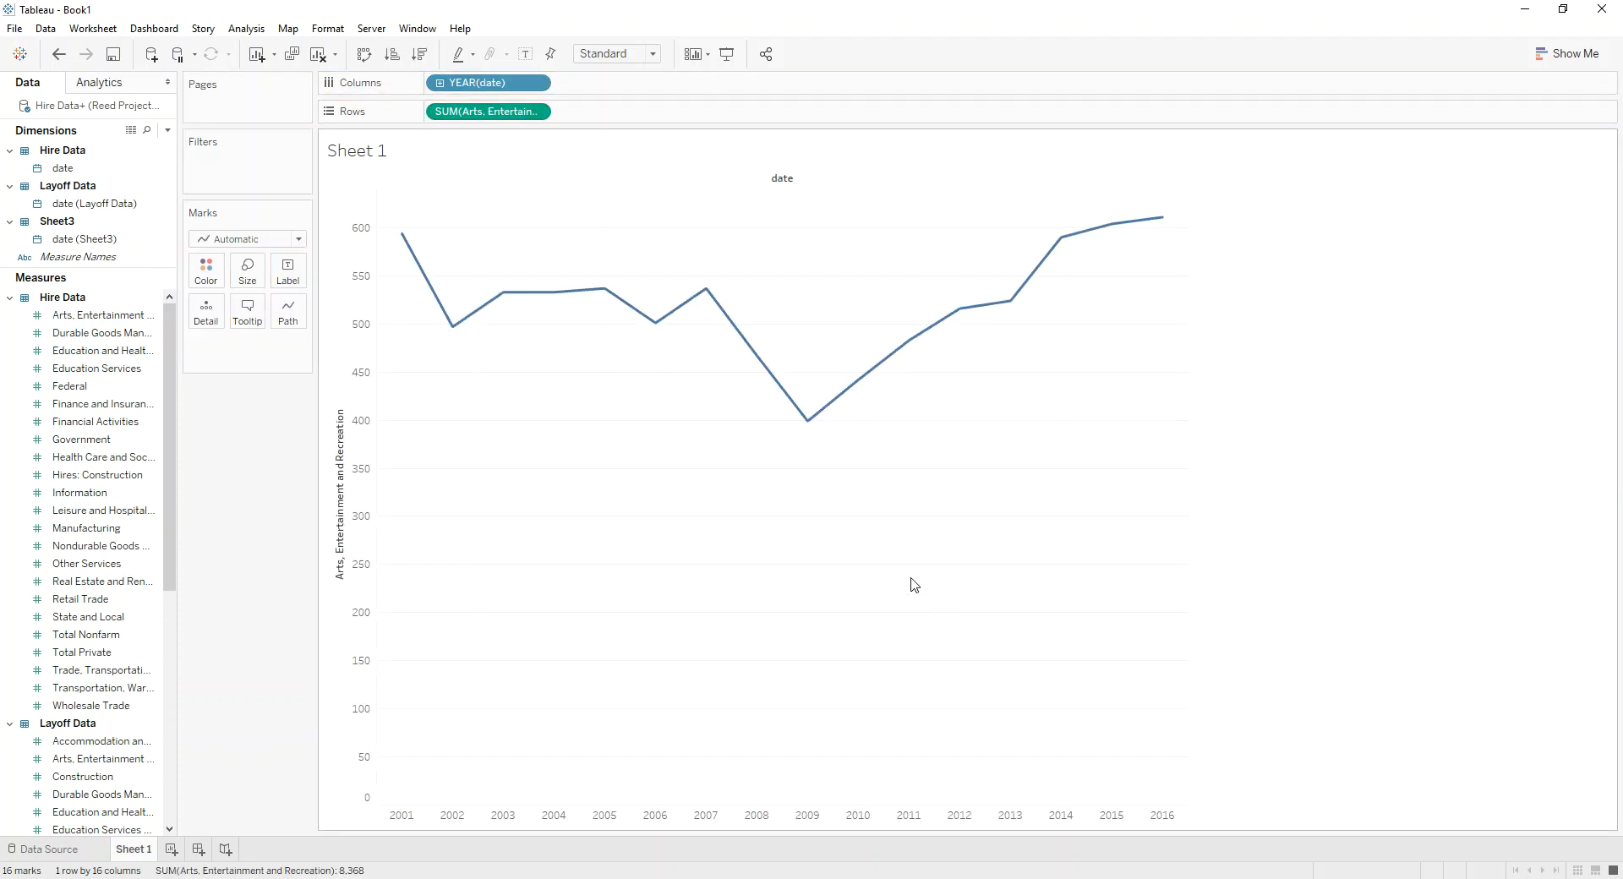
{"action": "left_click", "coordinate": [300, 240]}
{"action": "left_click", "coordinate": [254, 275]}
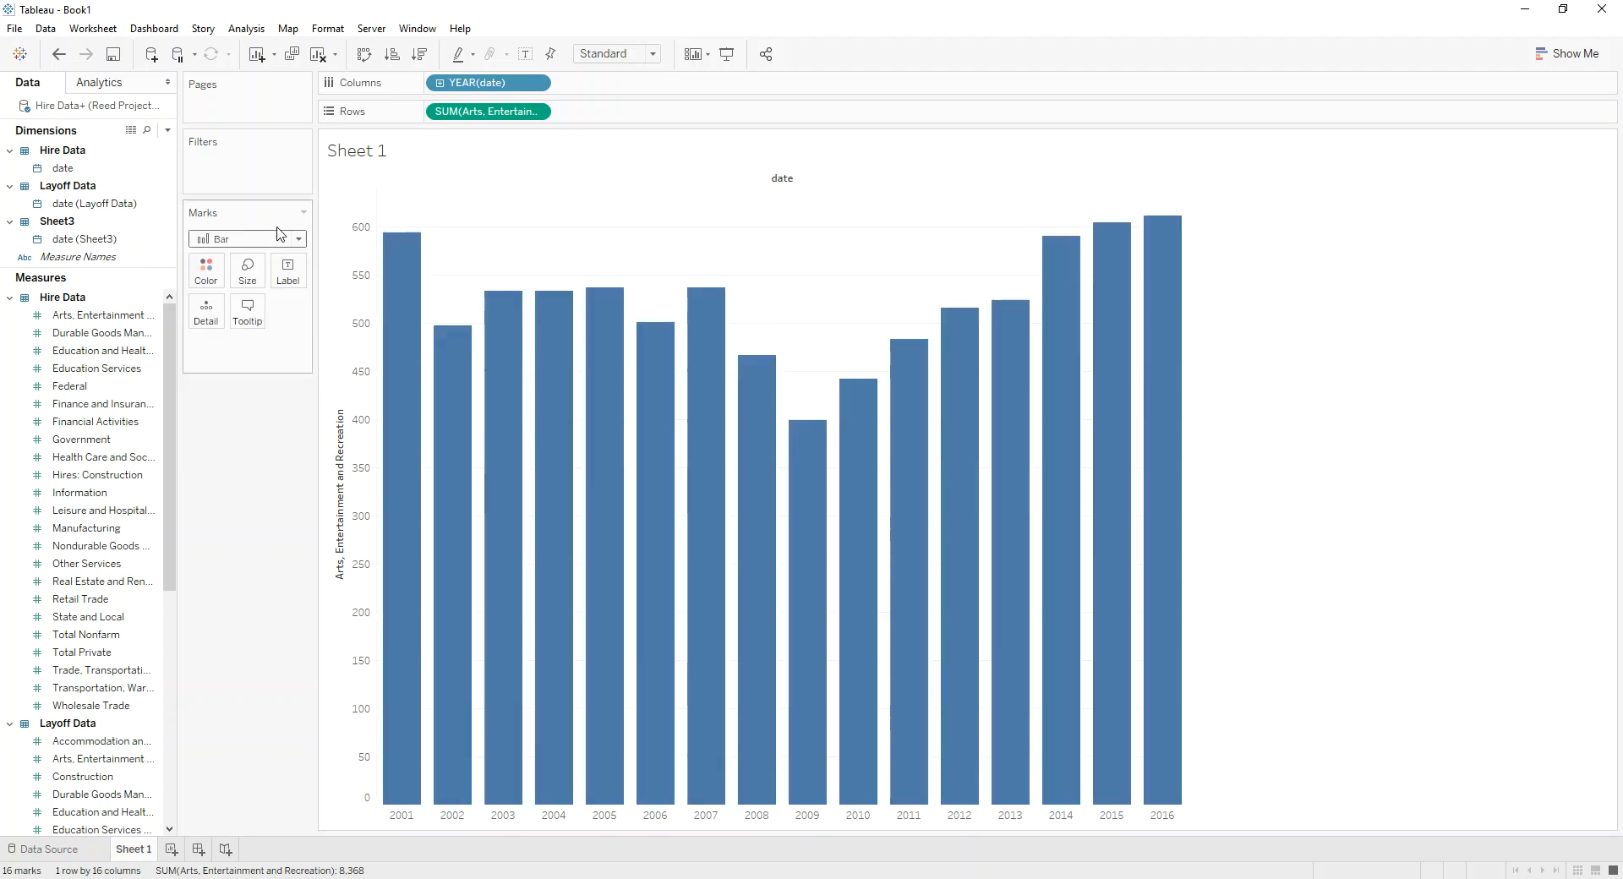